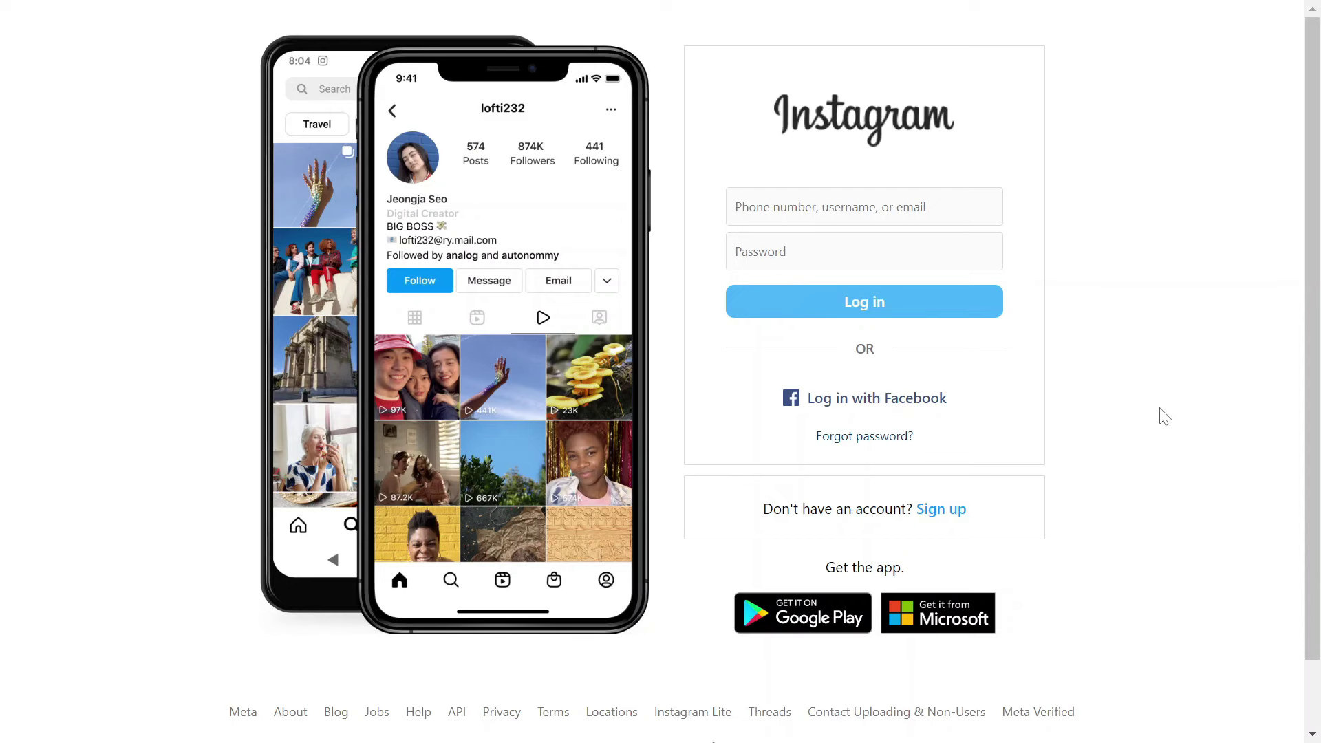
# Log in to Instagram with the account username and open the account's profile for editing.
pyautogui.click(740, 206)
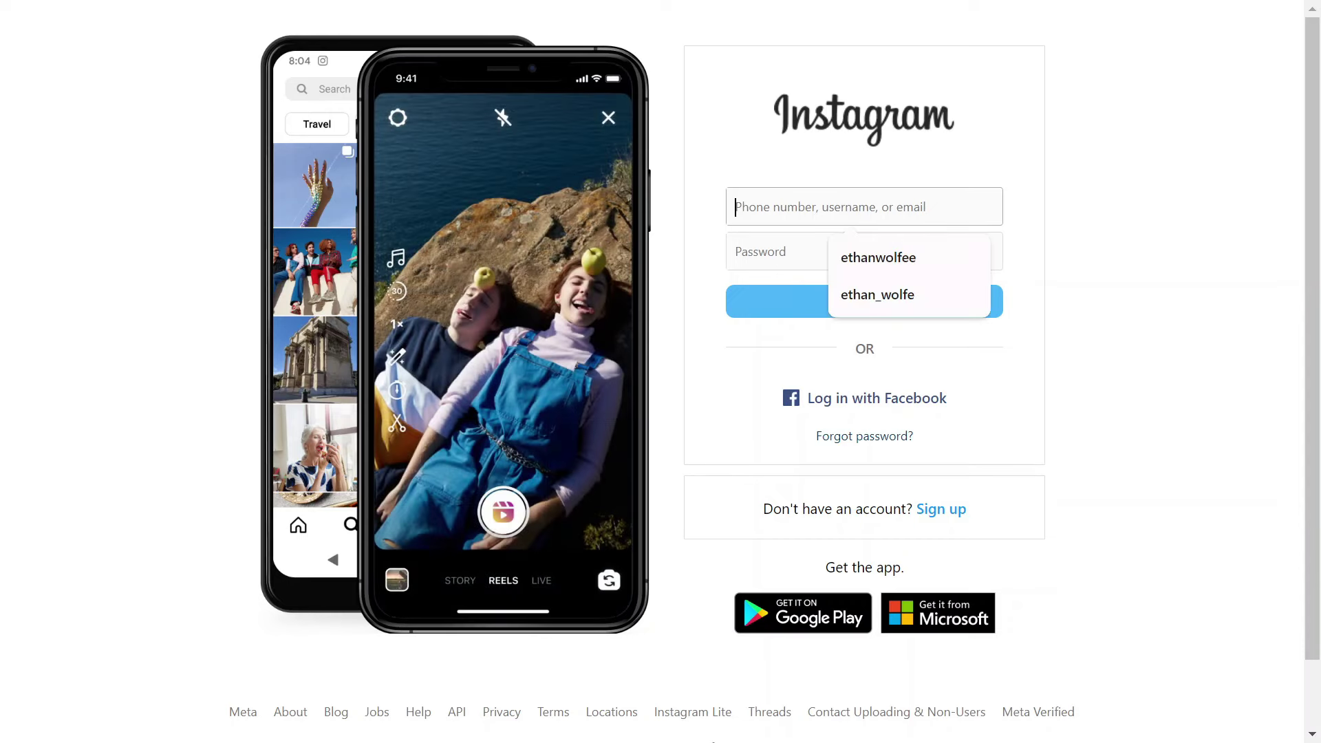
pyautogui.write('etha')
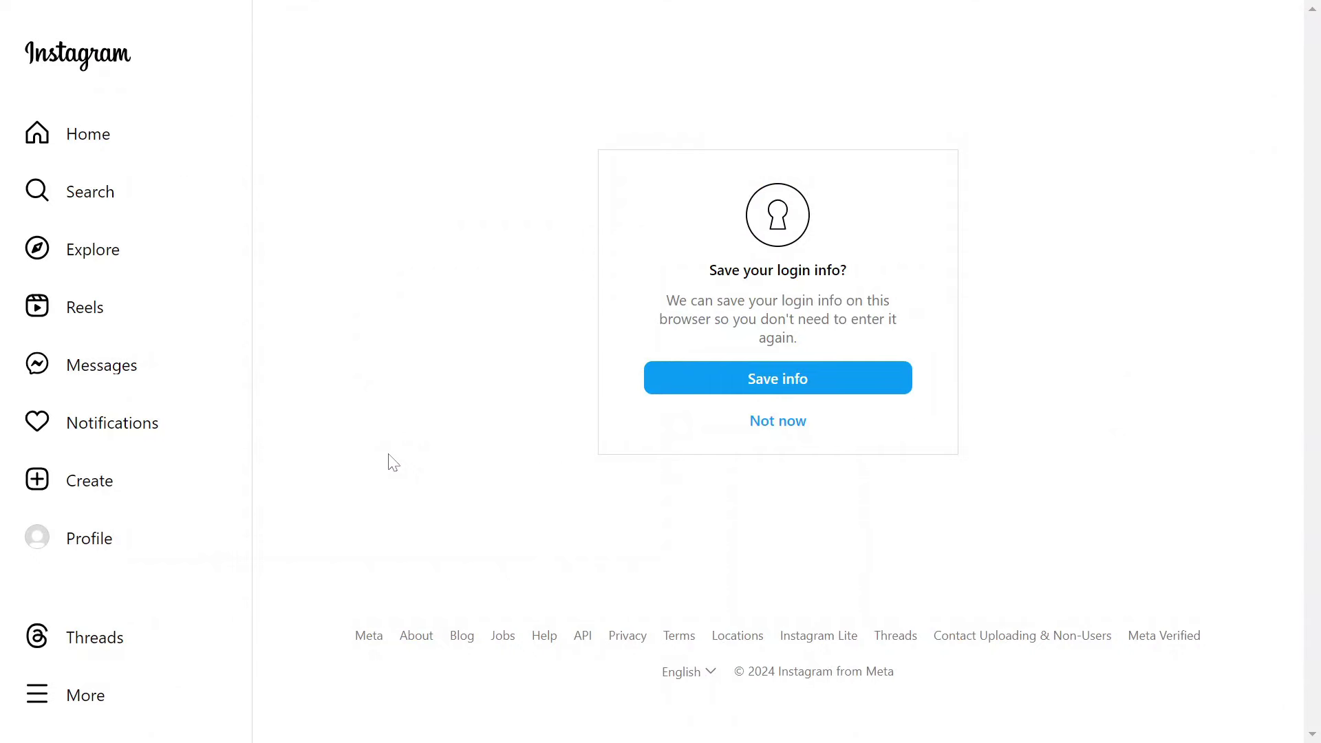
pyautogui.click(103, 537)
pyautogui.click(787, 63)
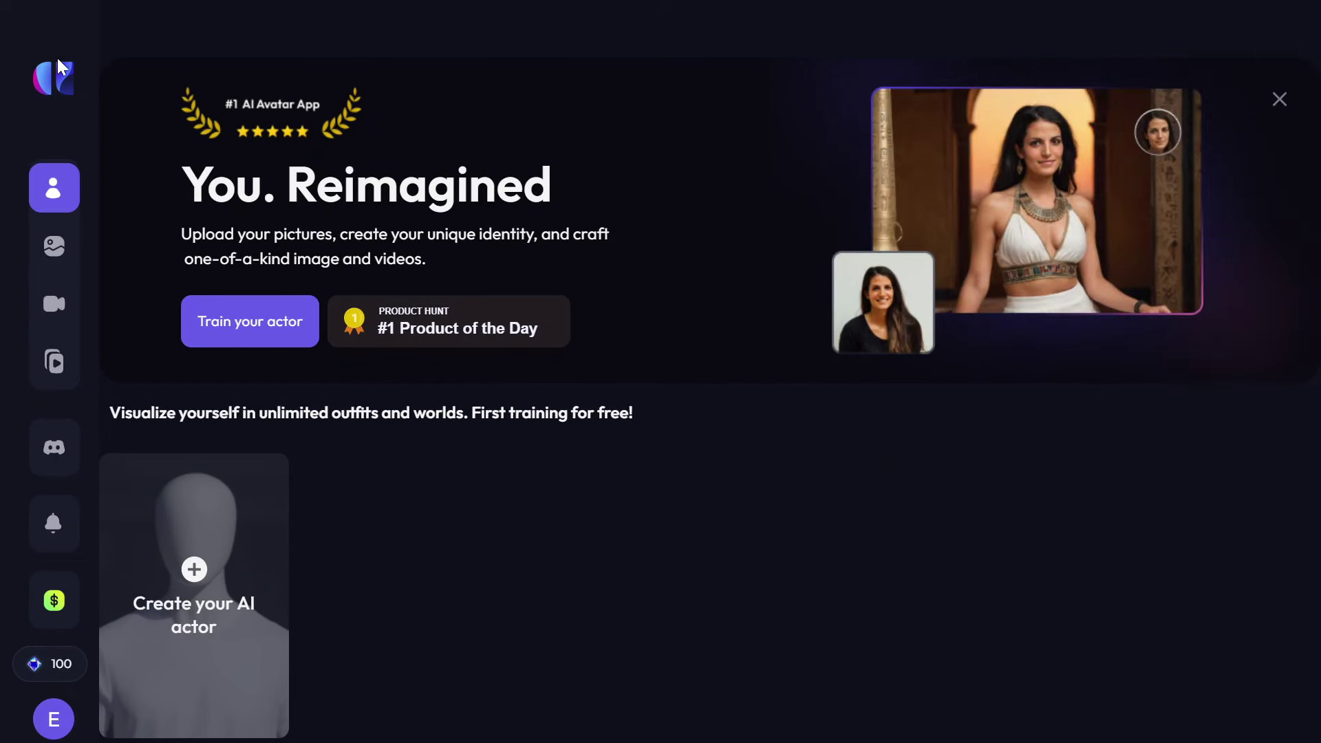
# Switch to Artflow and open the Image Studio's image generator.
pyautogui.moveTo(60, 93)
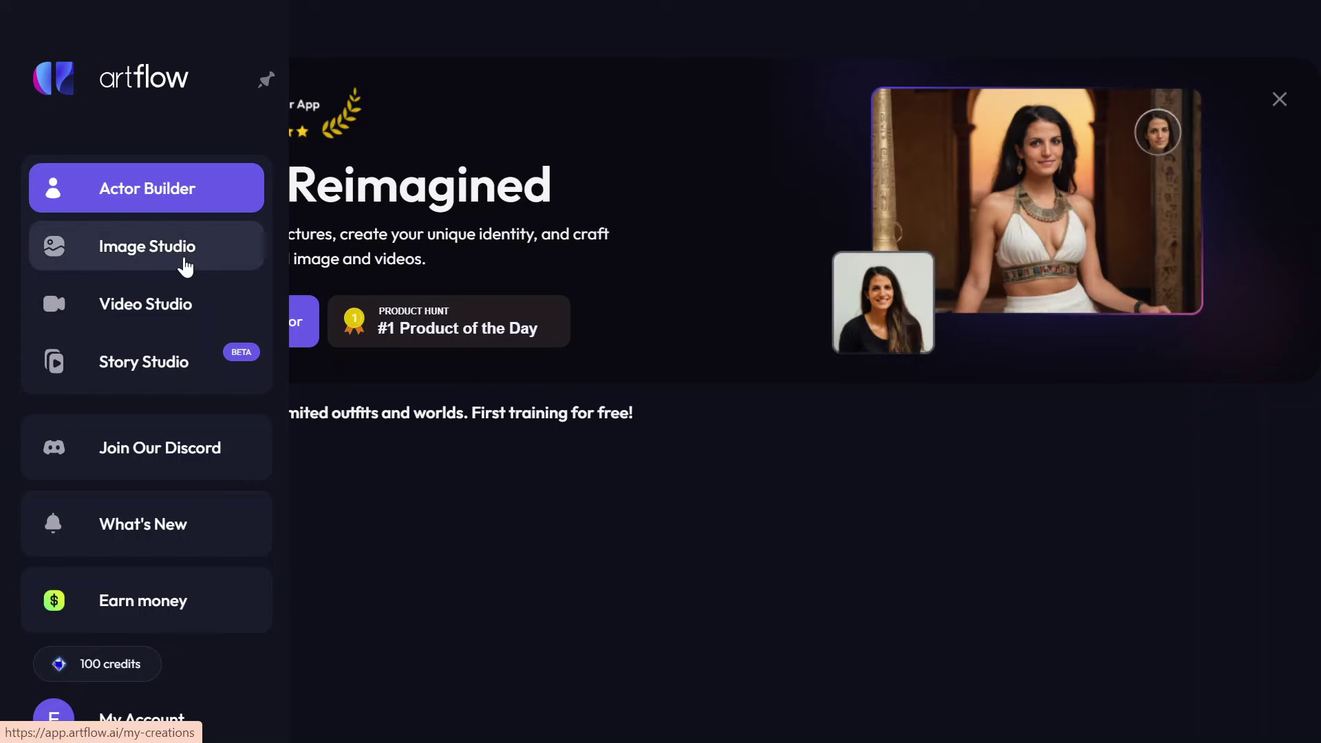
pyautogui.click(183, 265)
pyautogui.click(651, 638)
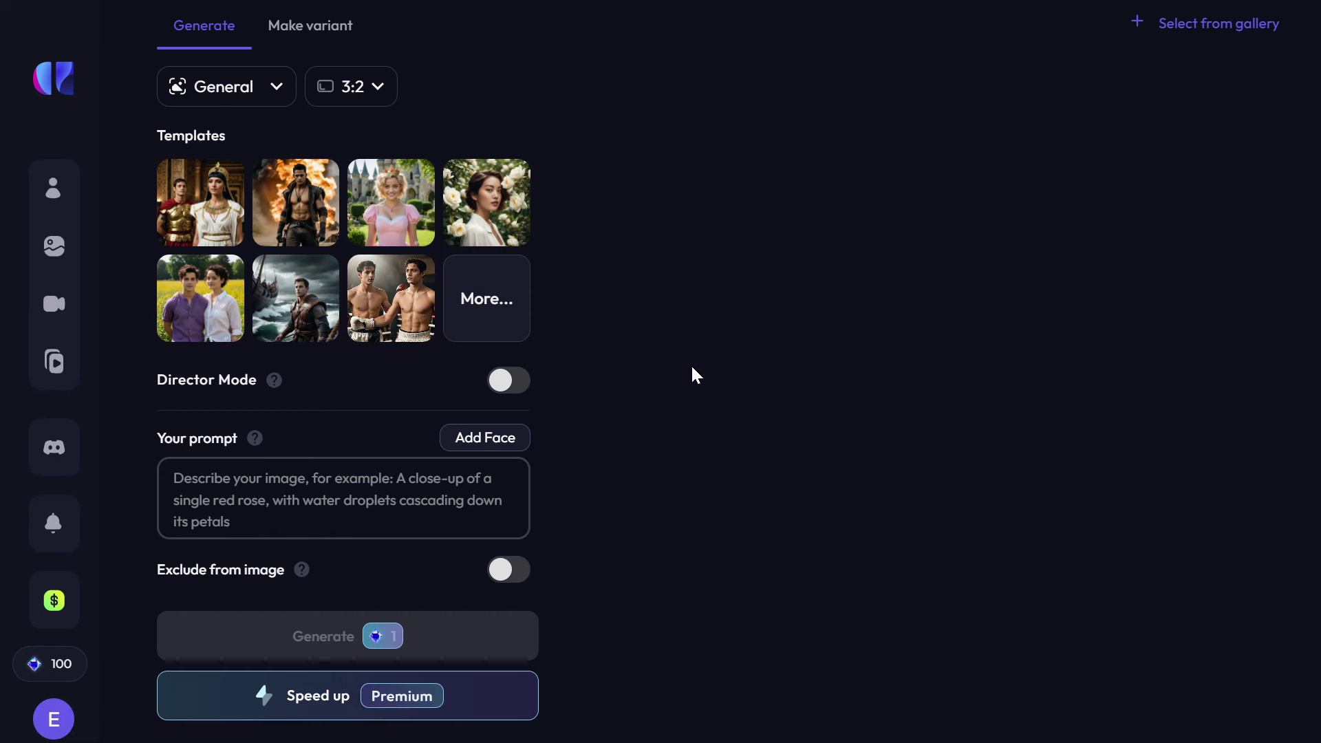
# Generate Realistic-style images of a sophisticated, handsome man in his early twenties with sharp facial features, deep blue eyes and neatly combed dark brown hair.
pyautogui.click(174, 477)
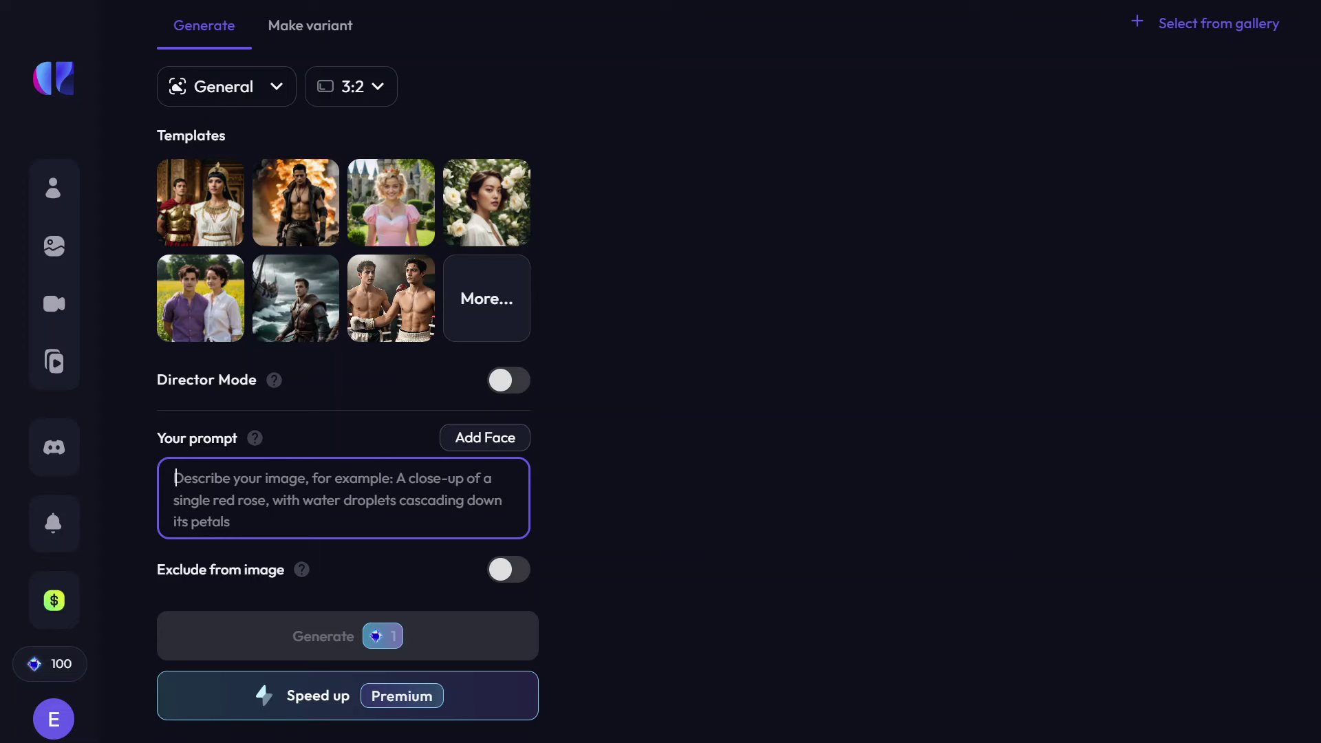
pyautogui.write('Design an image of a young, handsome man in his early twenties, exuding an air of sophistication and poise. He has sharp facial features, deep blue eyes, and neatly combed dark brown hair.')
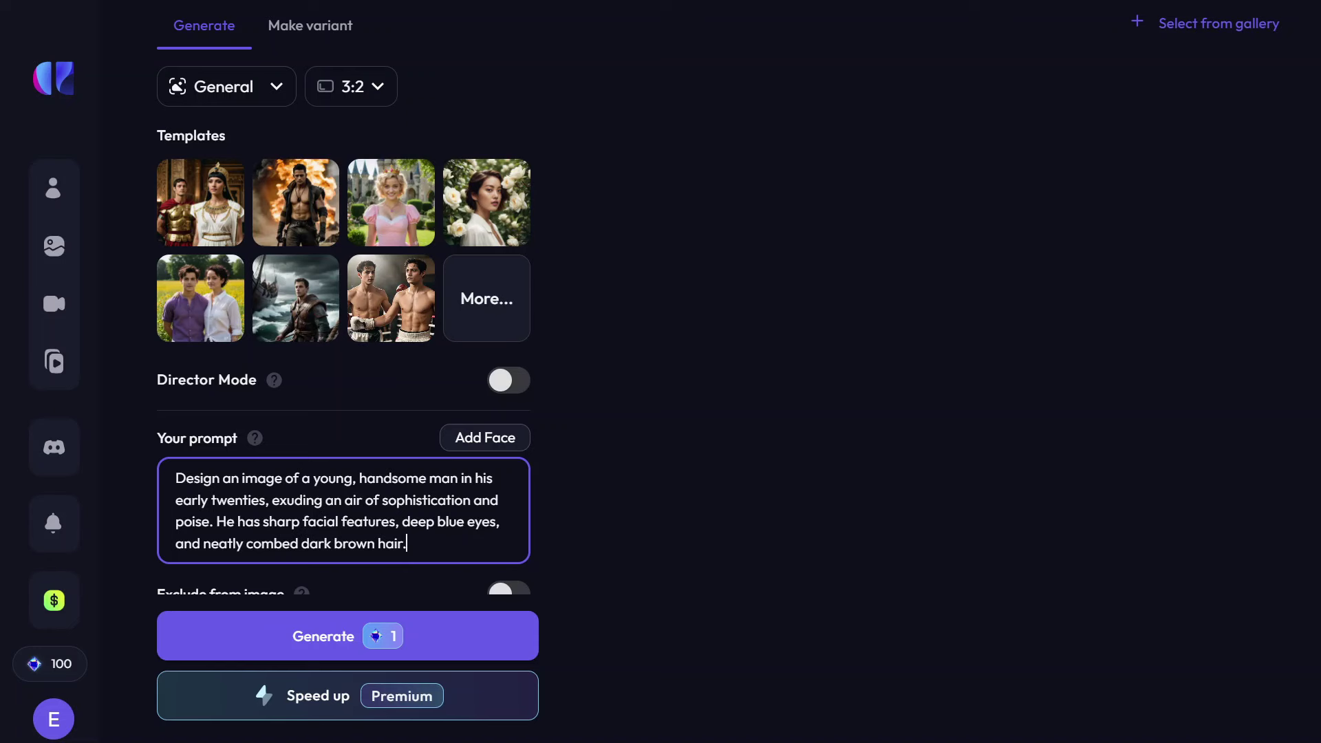
pyautogui.click(596, 511)
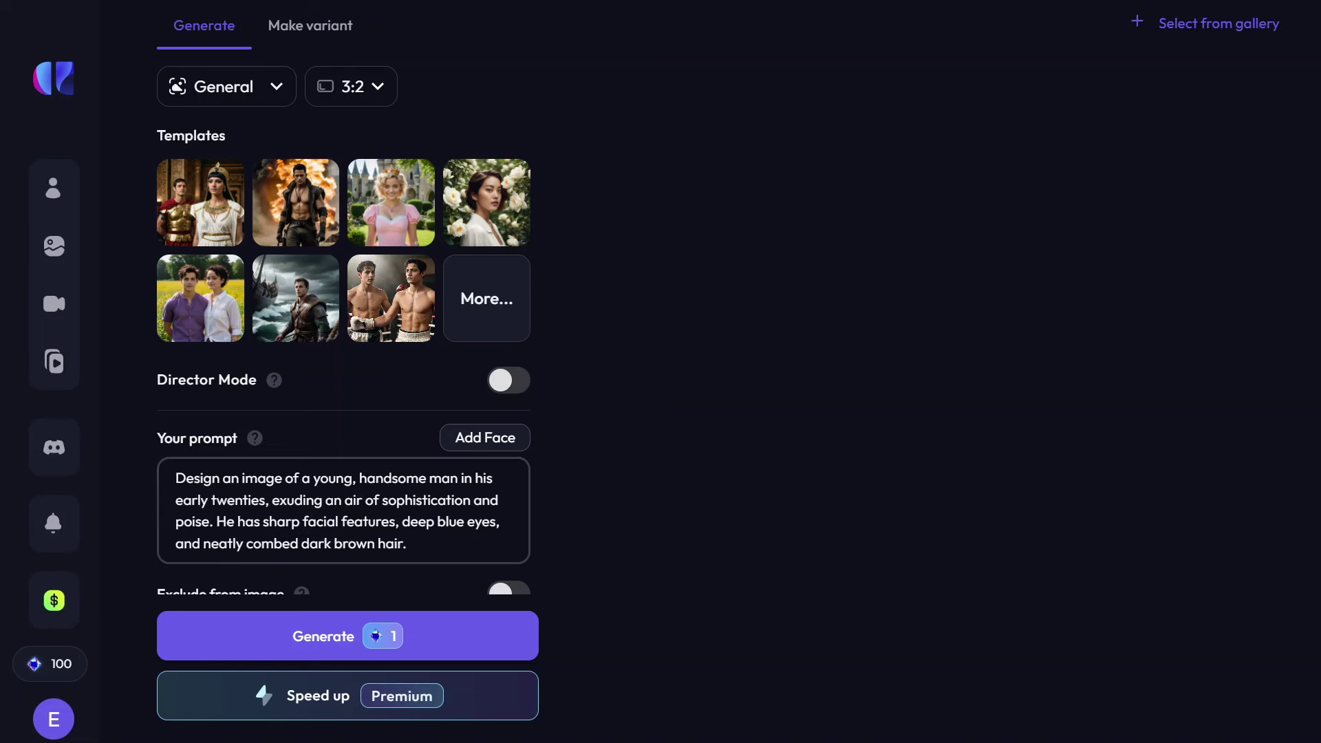
pyautogui.scroll(-2, 393, 438)
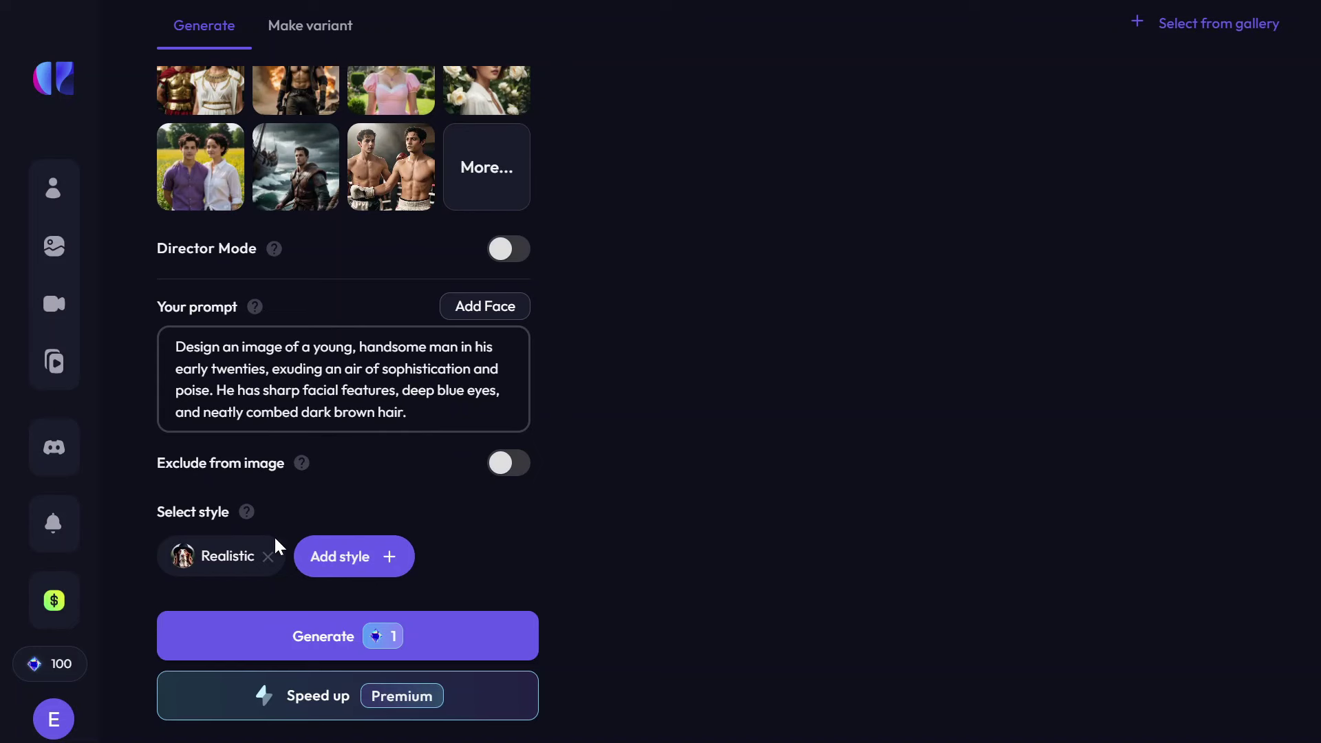
pyautogui.click(446, 640)
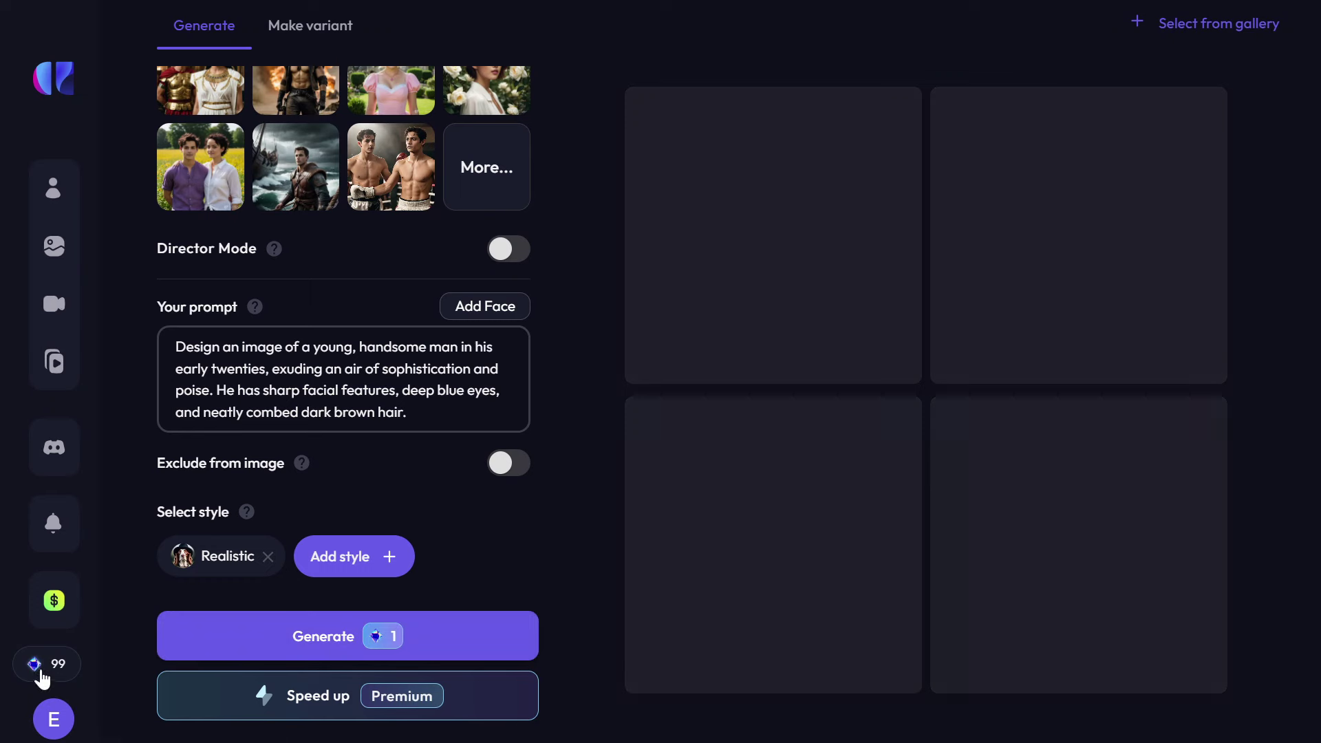
# Download the generated portrait of the man in a navy jacket against the light grey background, with watermark.
pyautogui.moveTo(71, 680)
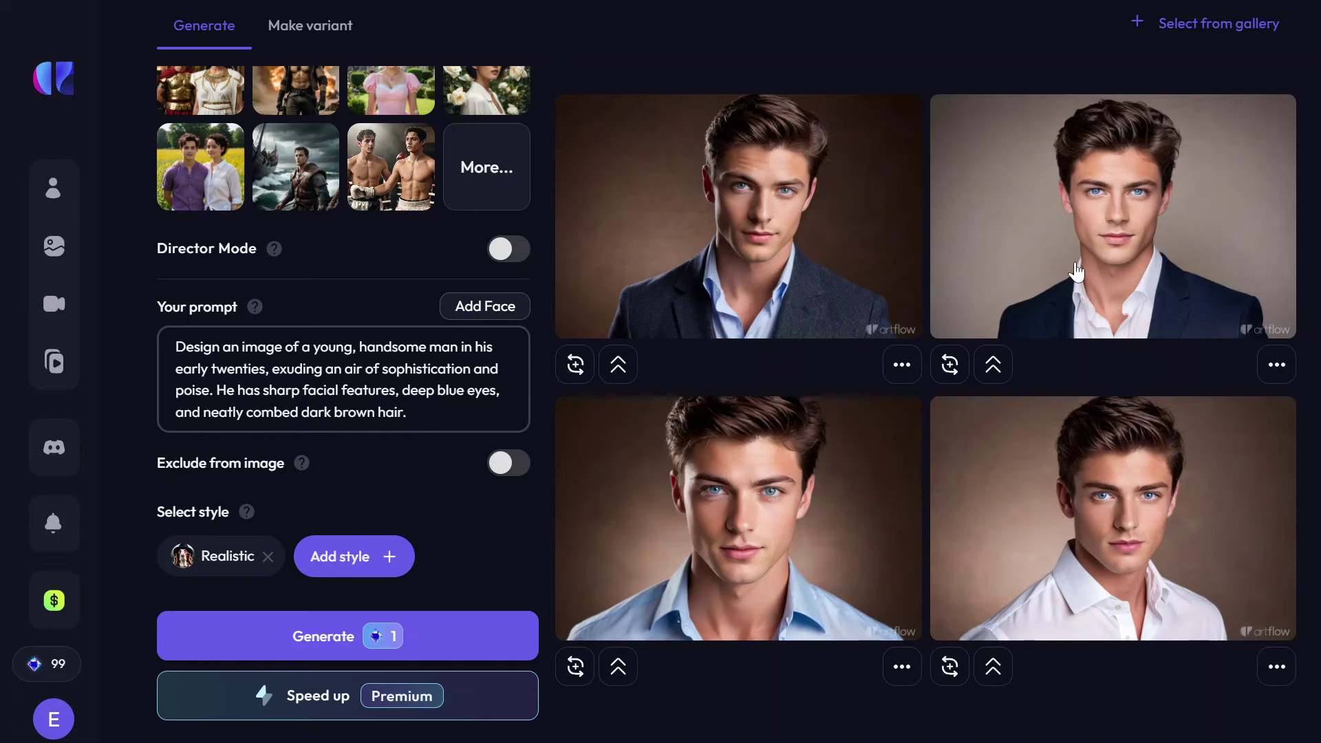
pyautogui.click(1277, 364)
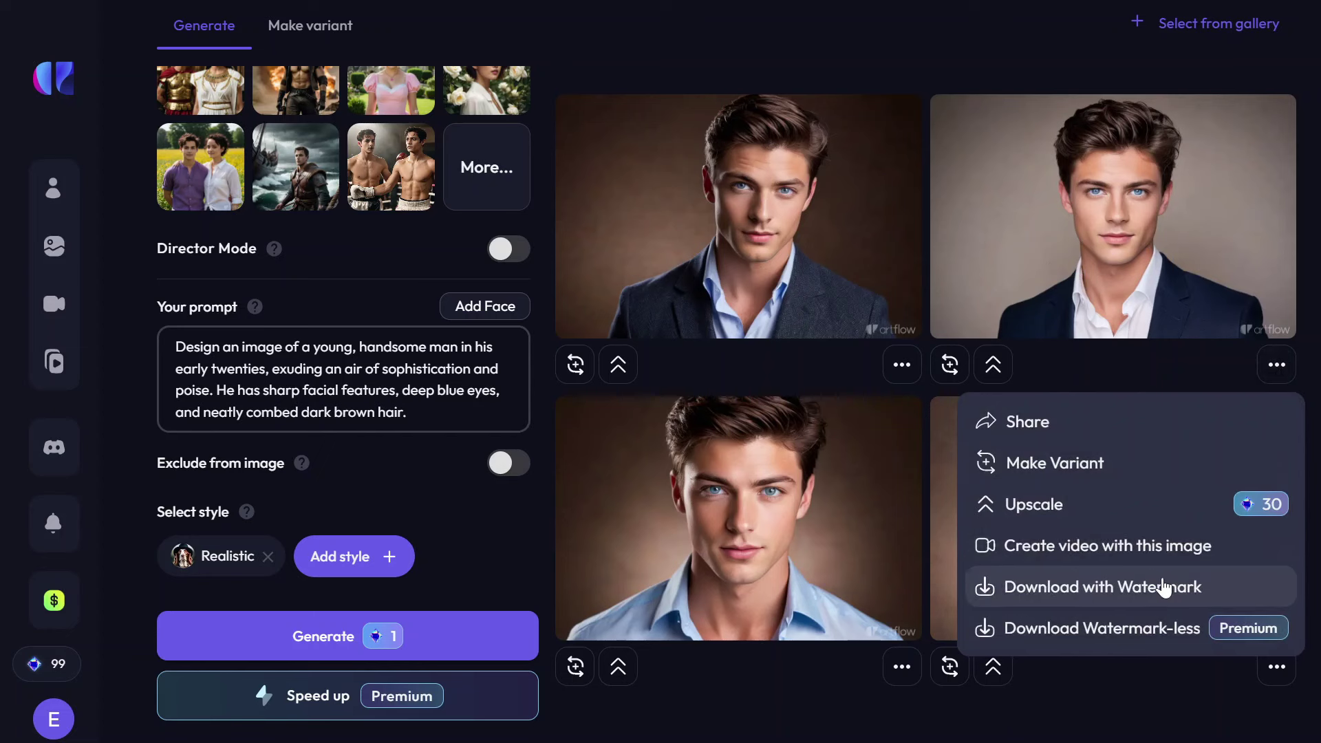
pyautogui.click(1169, 586)
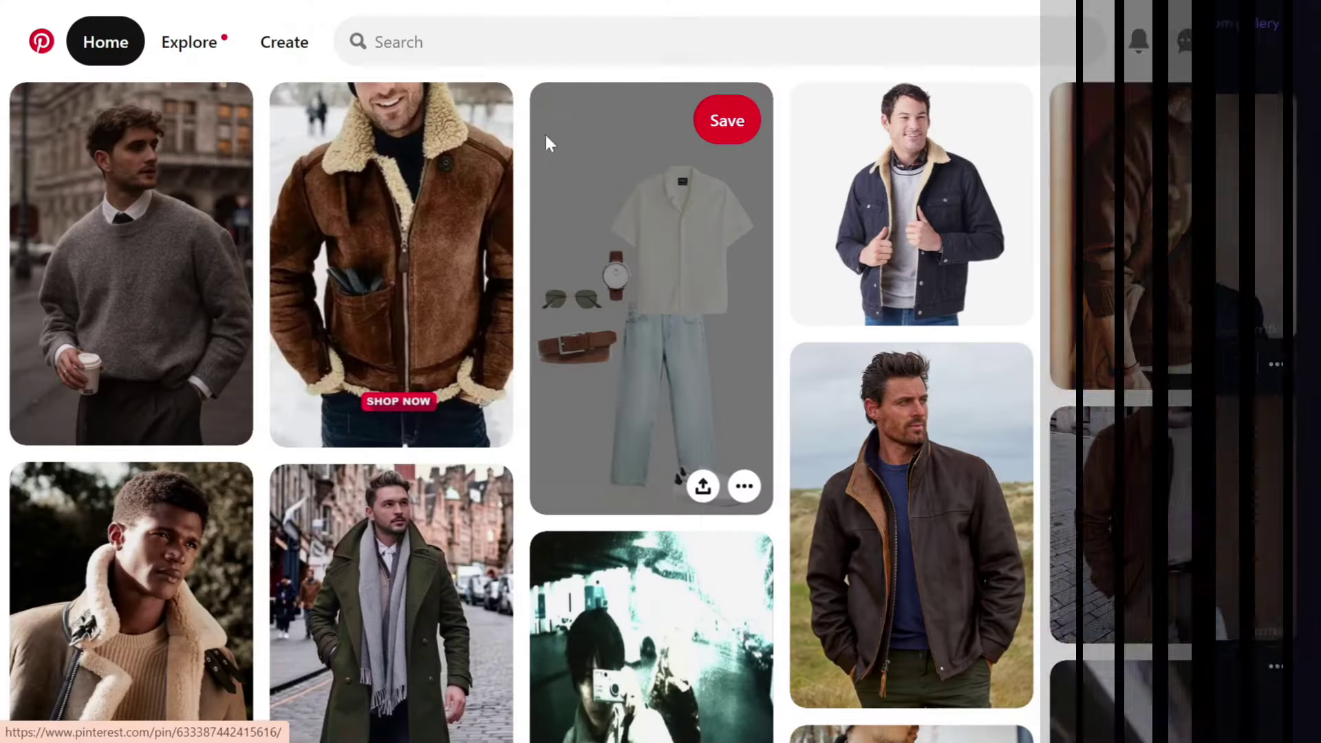
# Switch to Pinterest and search for "handsome well dressed korean guy".
pyautogui.click(509, 43)
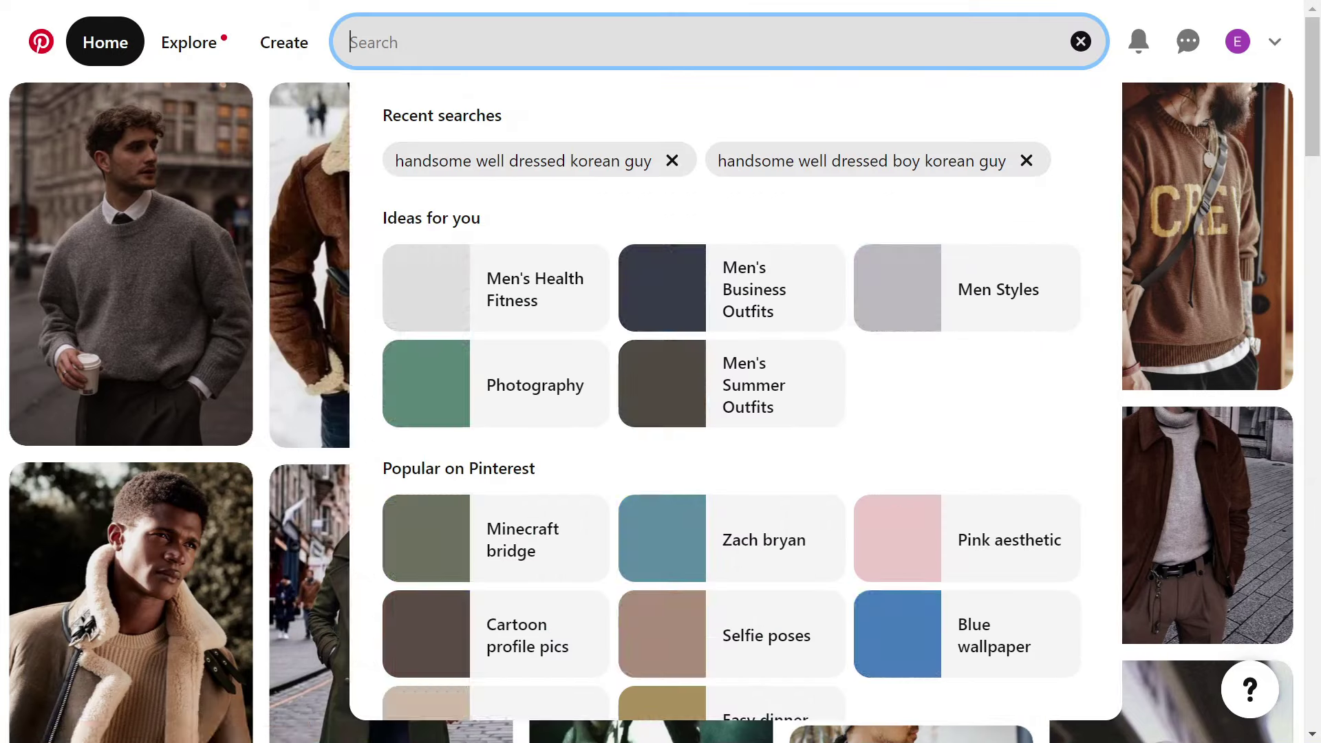
pyautogui.write('handsome well dressed korean guy')
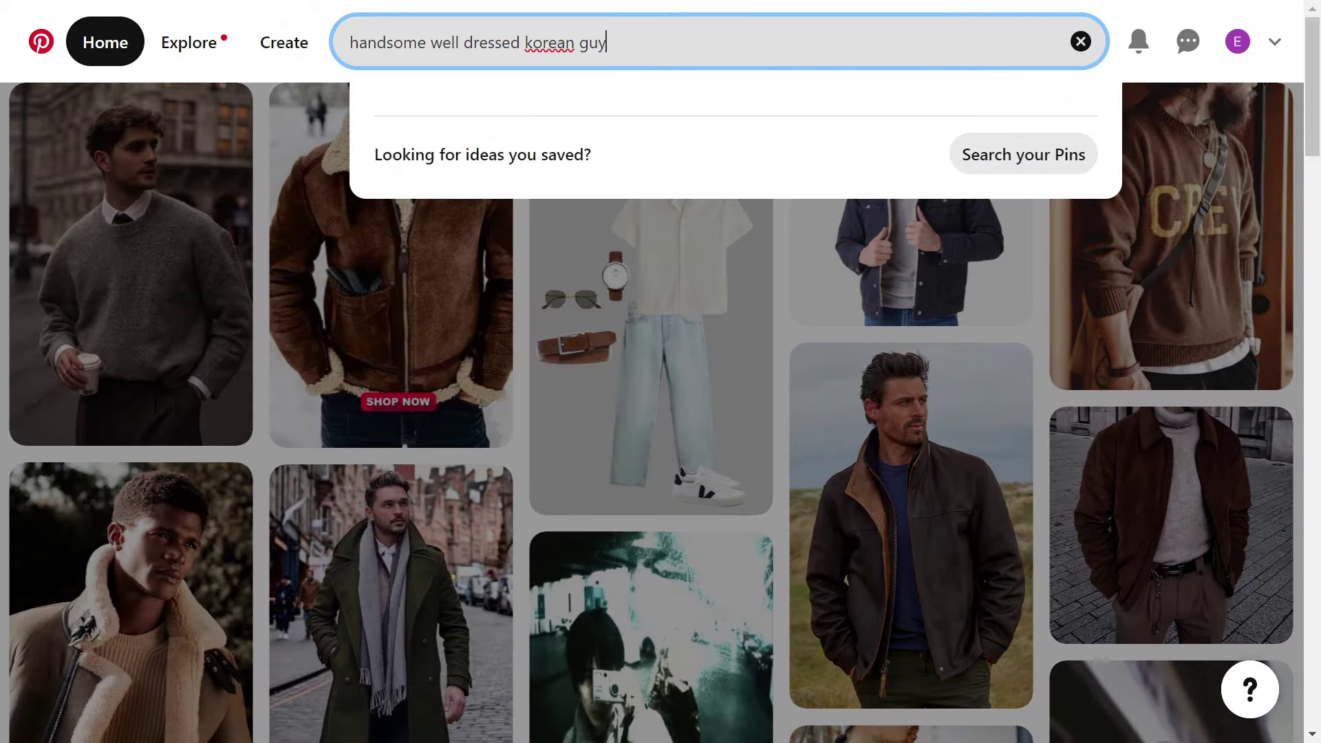
pyautogui.press('Return')
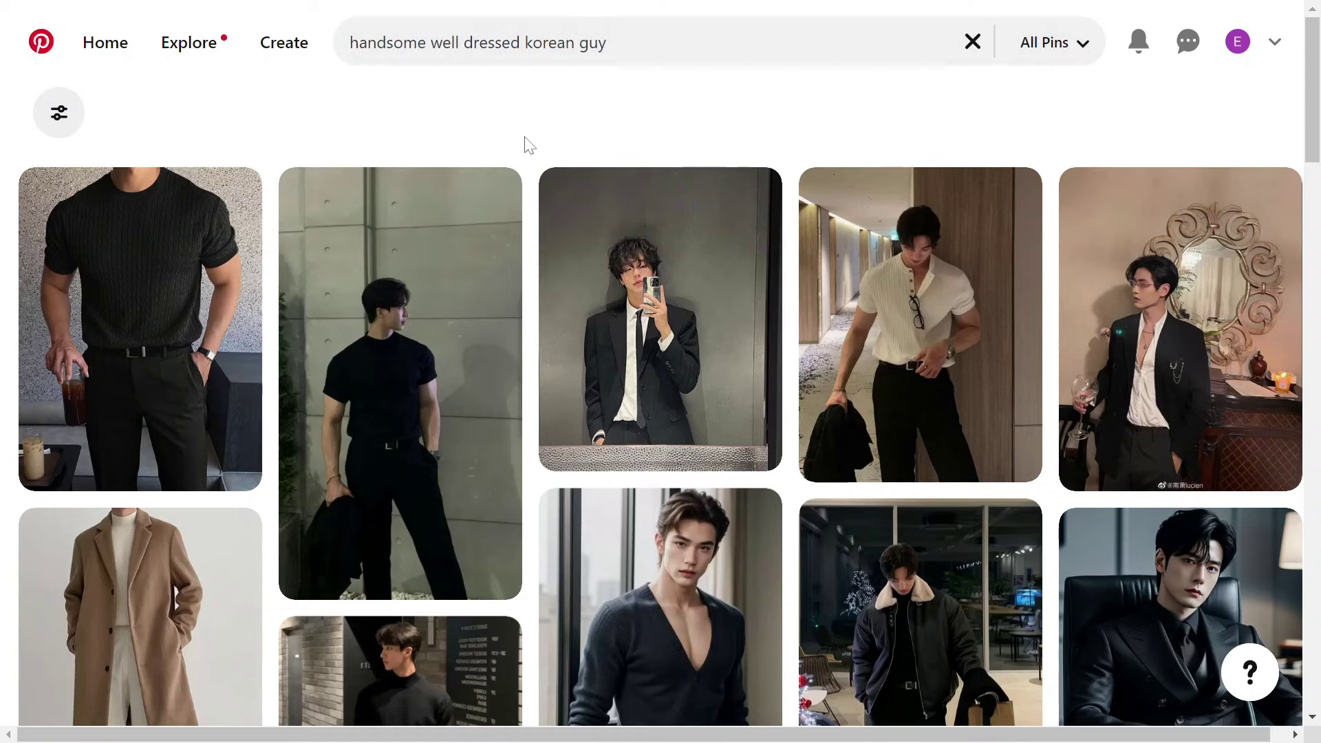
# Open the pin of the man in a dark suit with a white pocket square standing in a train aisle and save its image.
pyautogui.scroll(-5, 537, 148)
pyautogui.scroll(-10, 541, 150)
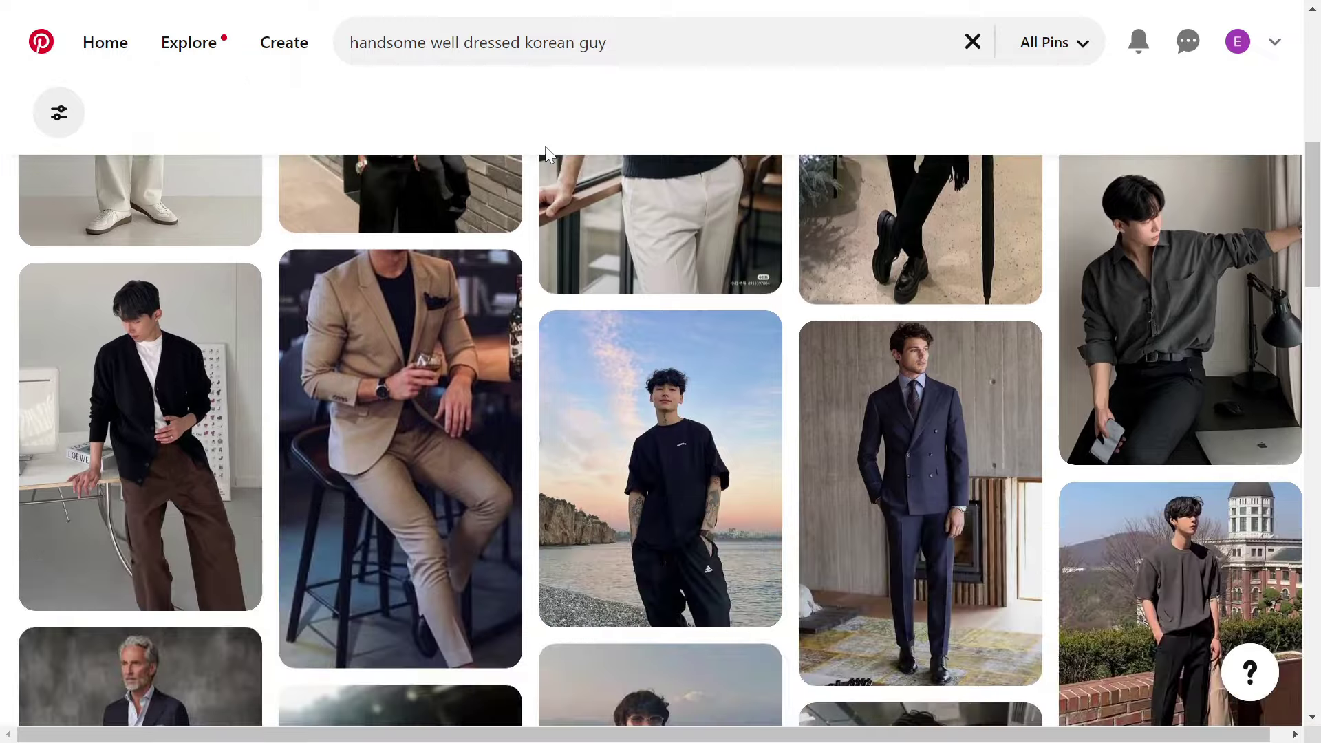
pyautogui.scroll(-1, 546, 146)
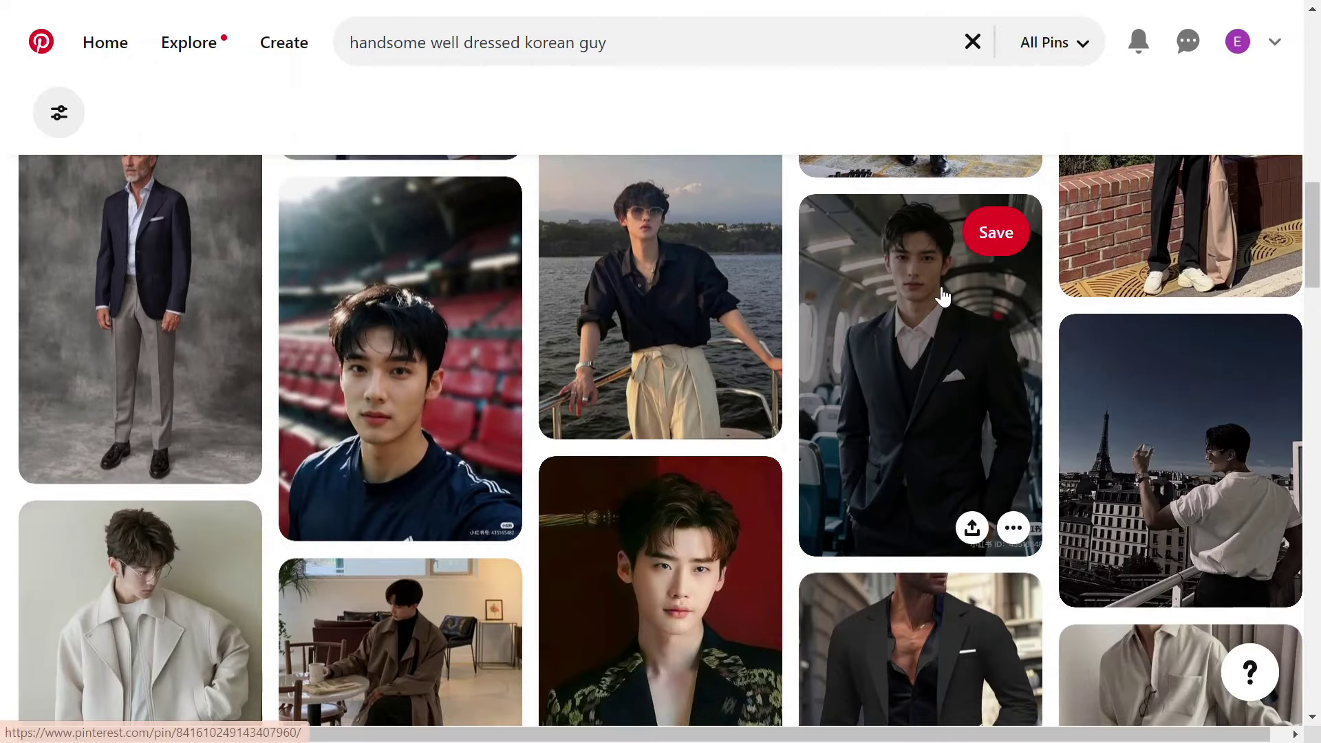
pyautogui.click(950, 306)
pyautogui.click(749, 164)
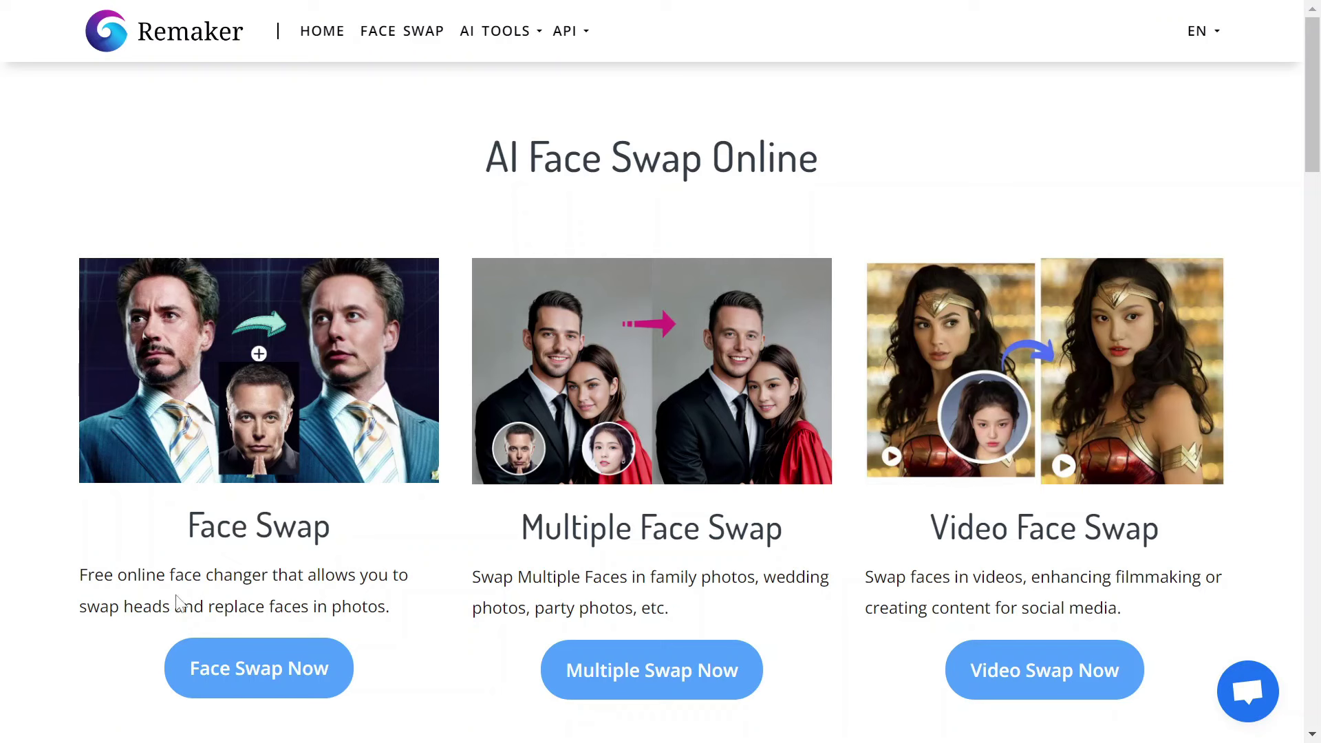
# Use Remaker's Face Swap to put the generated portrait's face onto the photo of the suited man and download the result.
pyautogui.click(348, 676)
pyautogui.moveTo(633, 132); pyautogui.dragTo(117, 237)
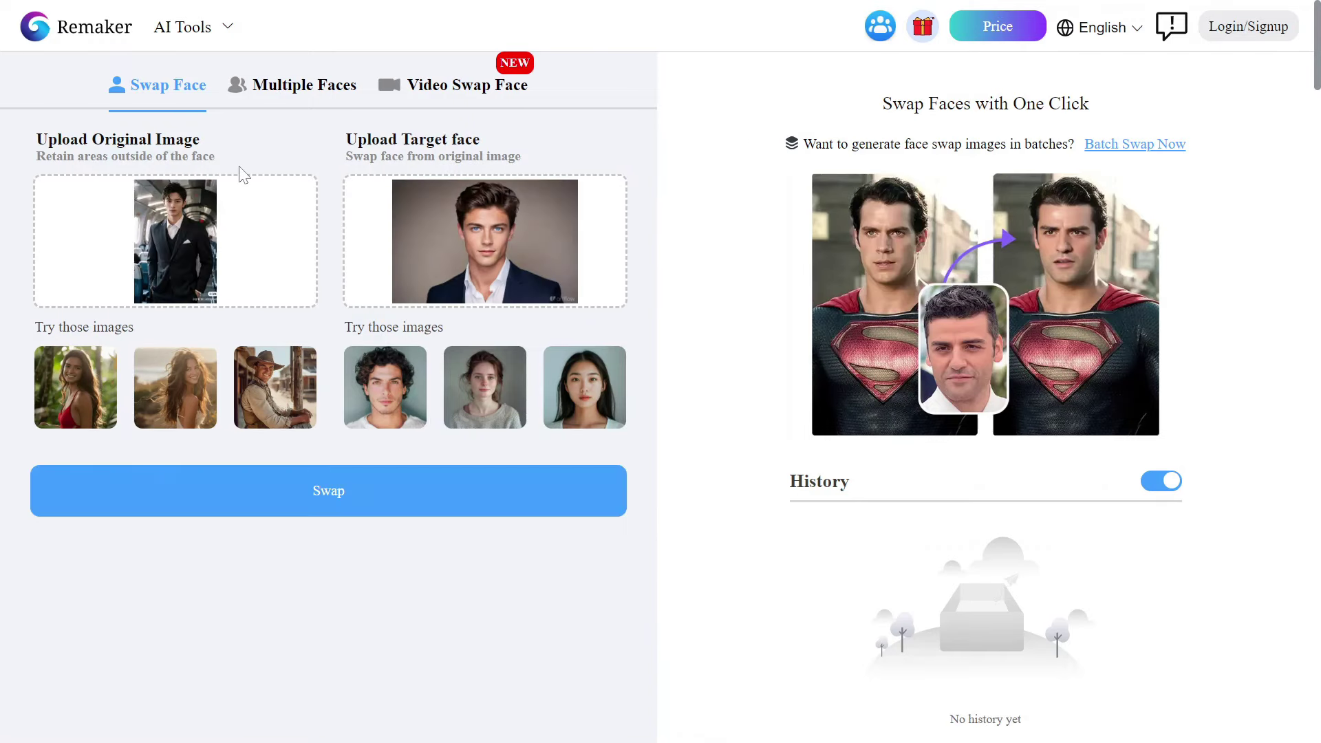
pyautogui.click(397, 503)
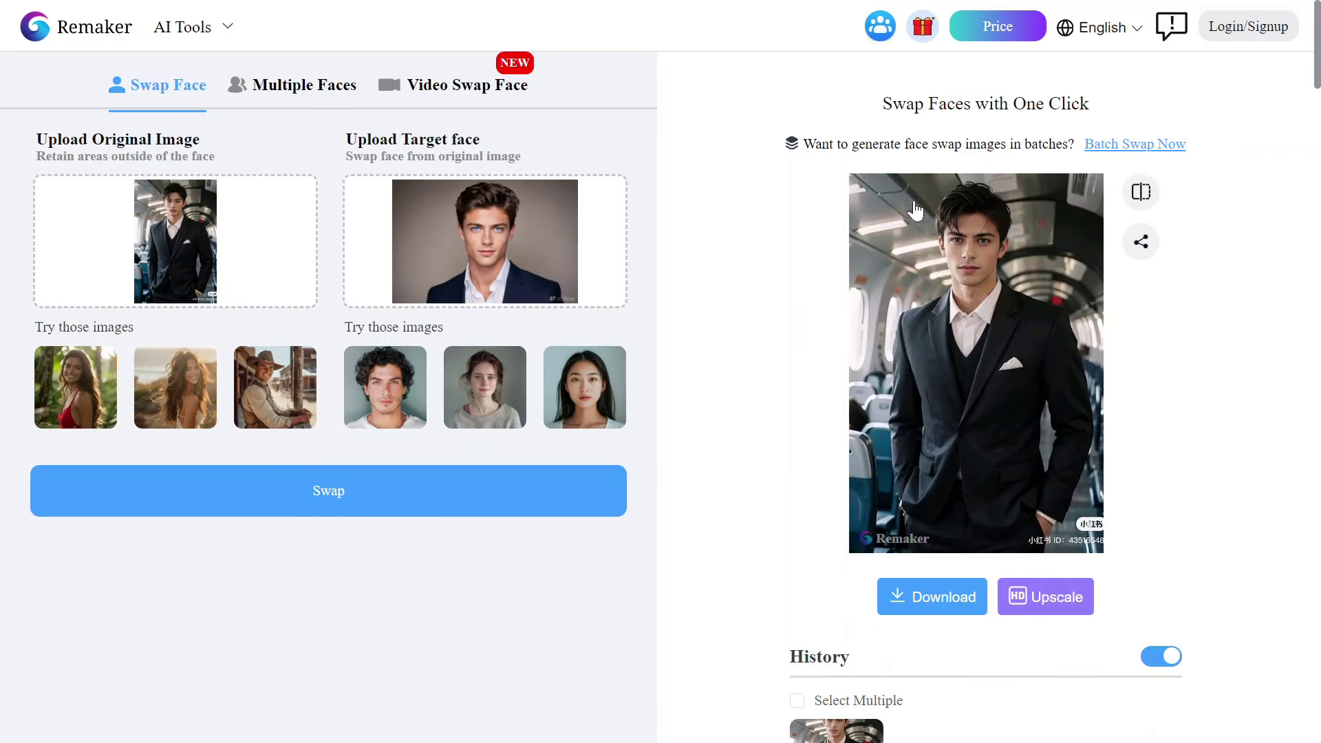
pyautogui.click(958, 600)
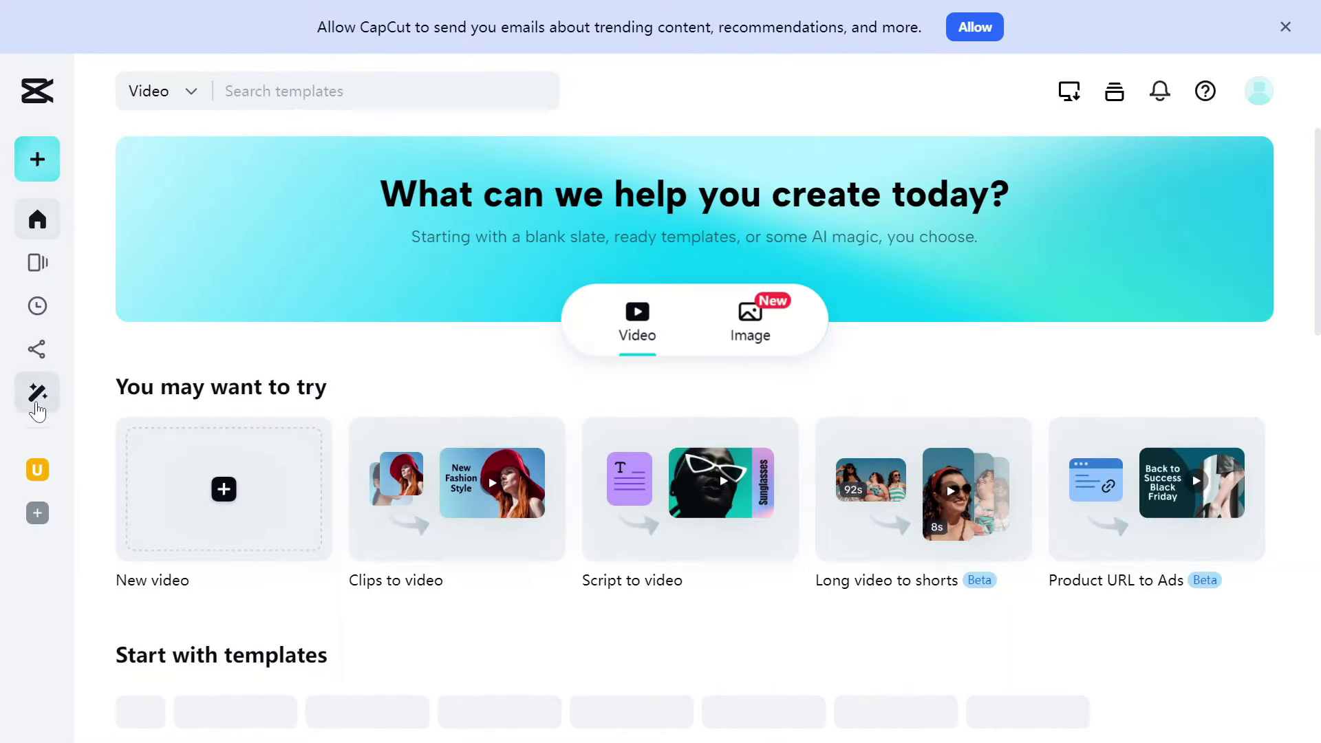
# Upload the face-swapped photo to CapCut's Image upscaler and upscale it to 4k (2160 x 3216).
pyautogui.click(38, 393)
pyautogui.scroll(-1, 319, 634)
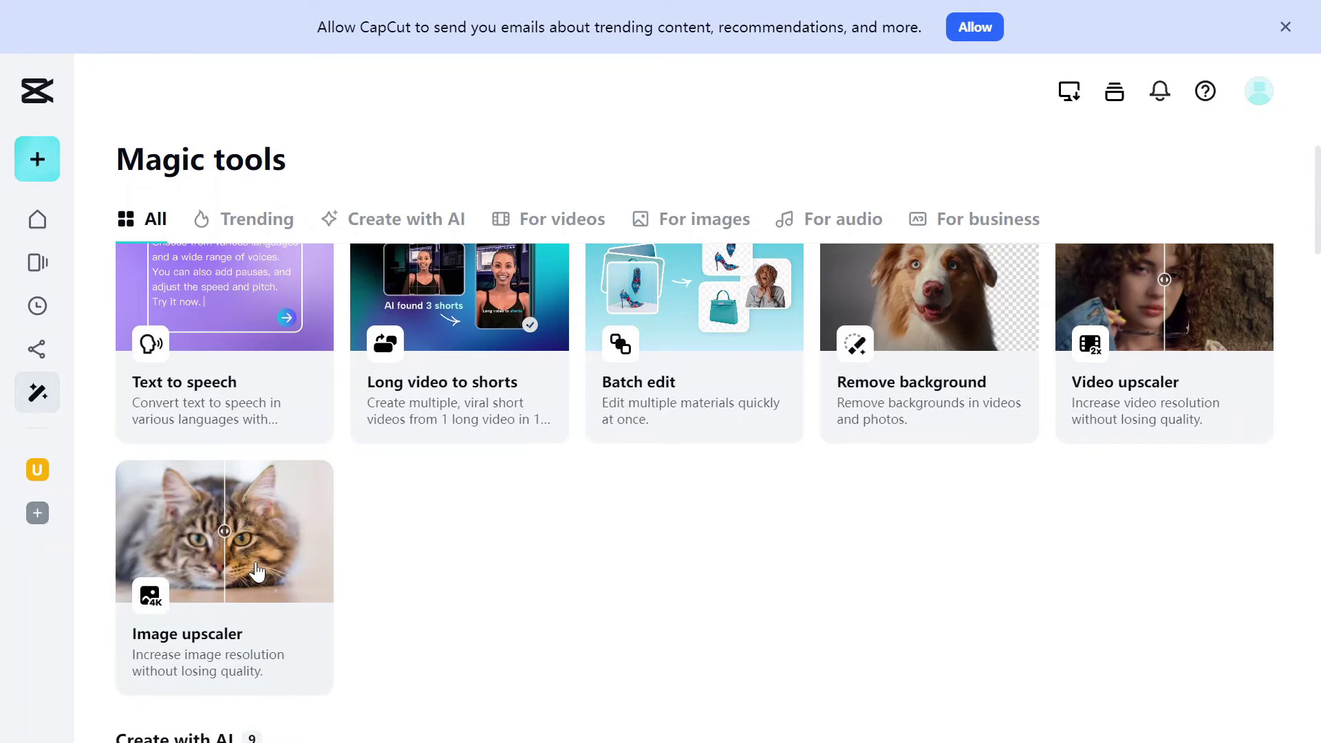
pyautogui.click(303, 605)
pyautogui.moveTo(307, 321); pyautogui.dragTo(679, 287)
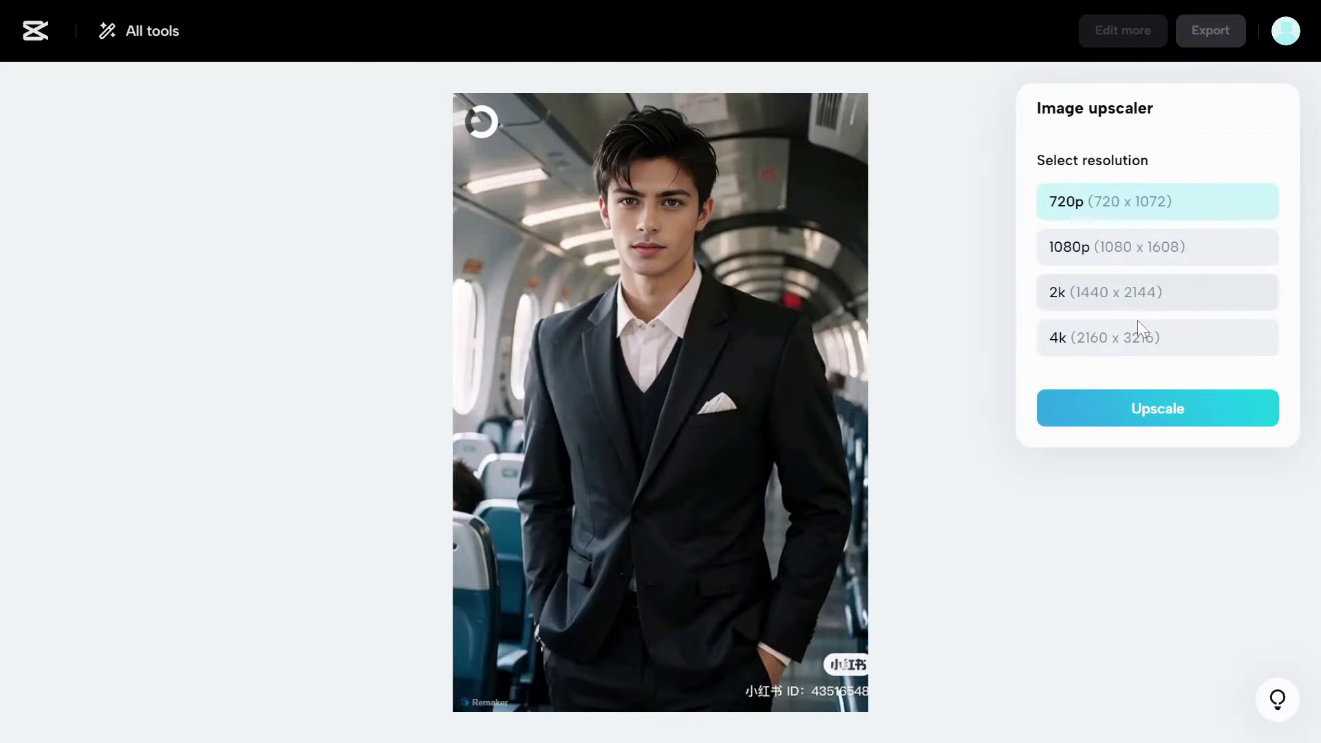
pyautogui.click(1144, 337)
pyautogui.click(1219, 417)
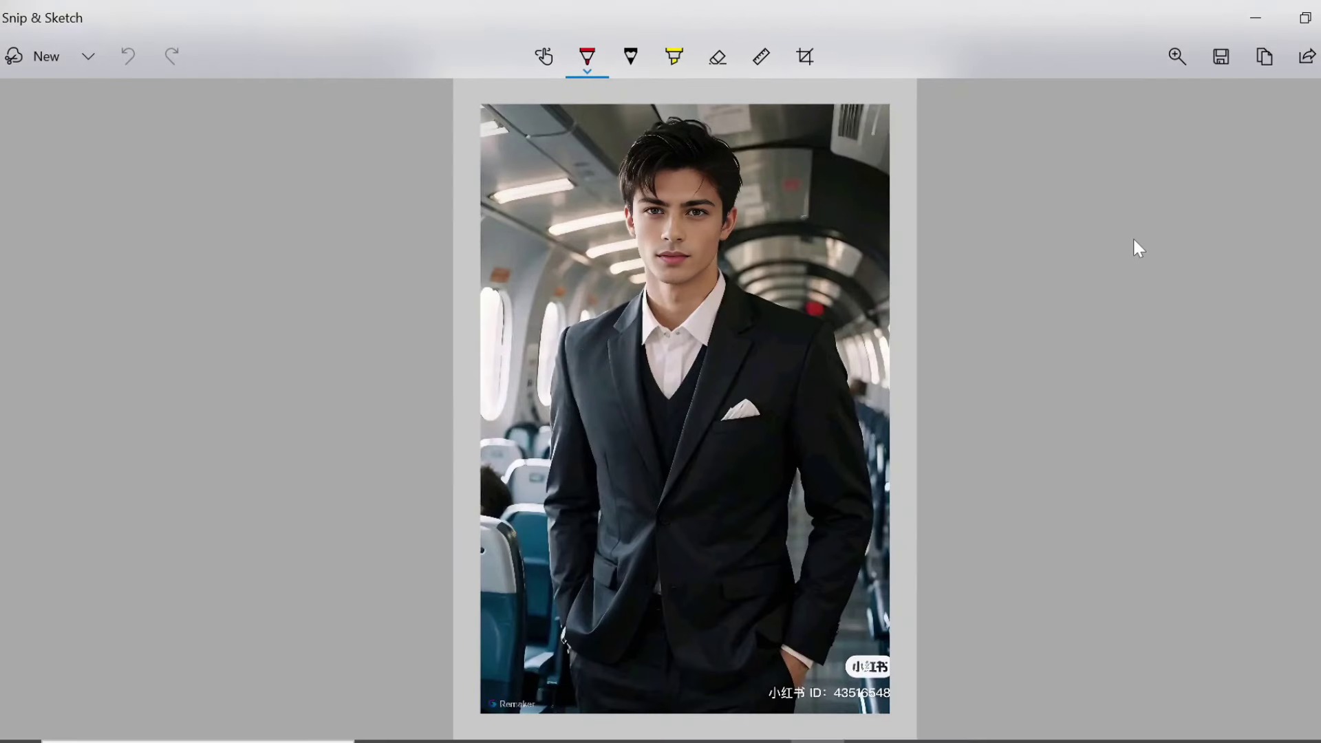
# Crop the lower part with the watermarks off the upscaled photo in Snip & Sketch.
pyautogui.click(805, 57)
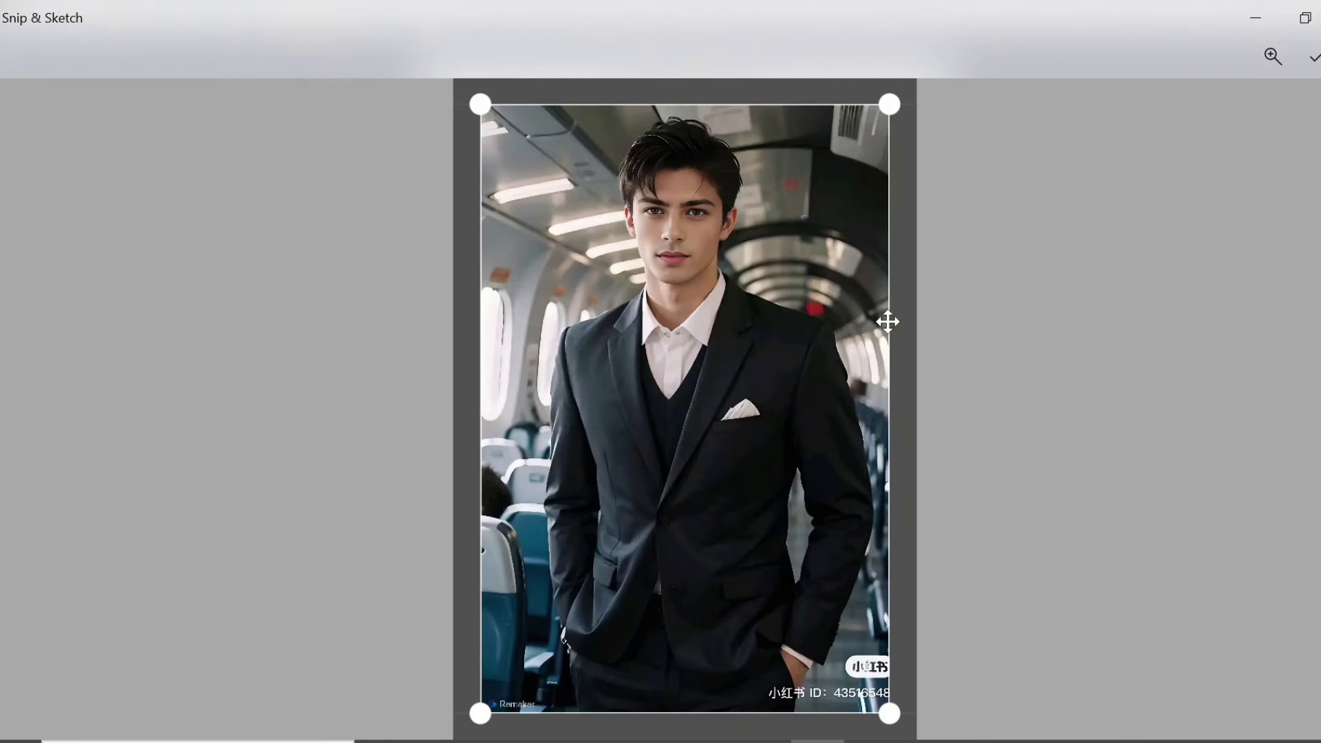
pyautogui.moveTo(889, 708); pyautogui.dragTo(973, 477)
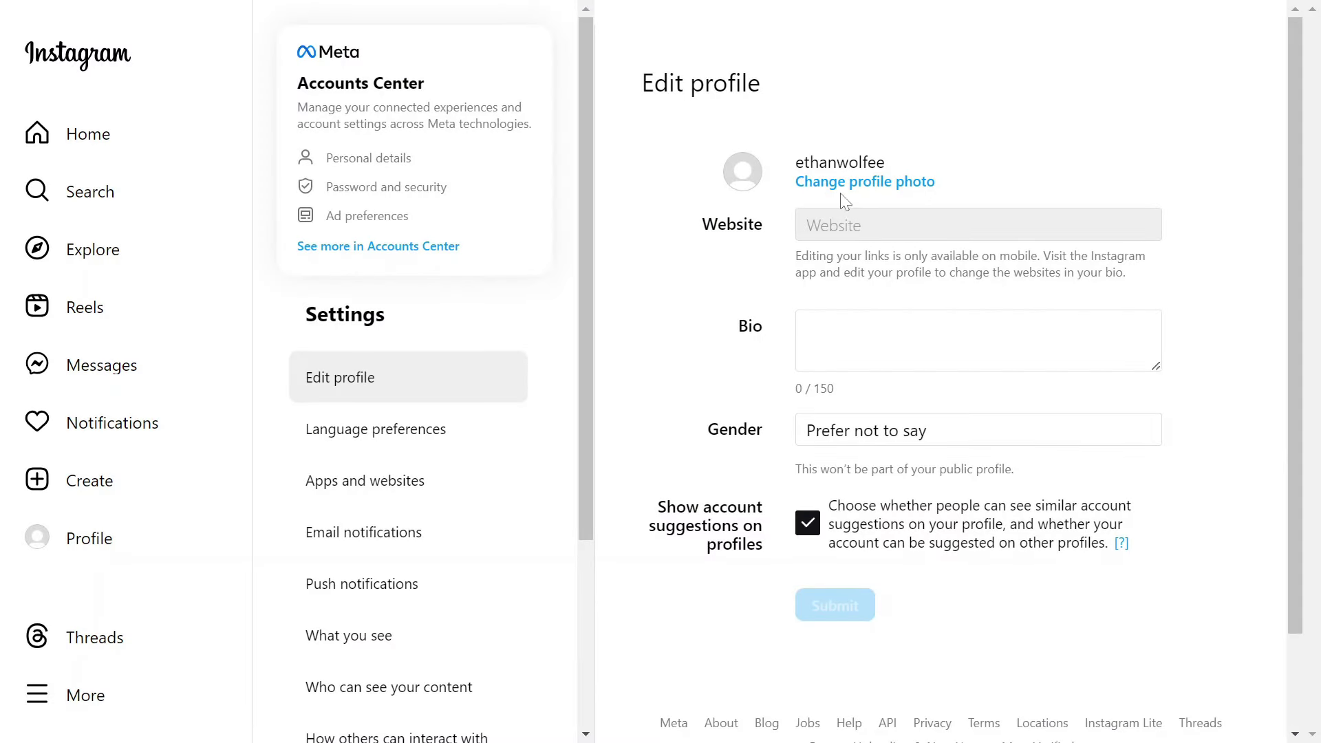
# Upload the cropped photo as the Instagram profile photo and set the profile's gender to Male.
pyautogui.click(845, 185)
pyautogui.doubleClick(390, 182)
pyautogui.click(943, 442)
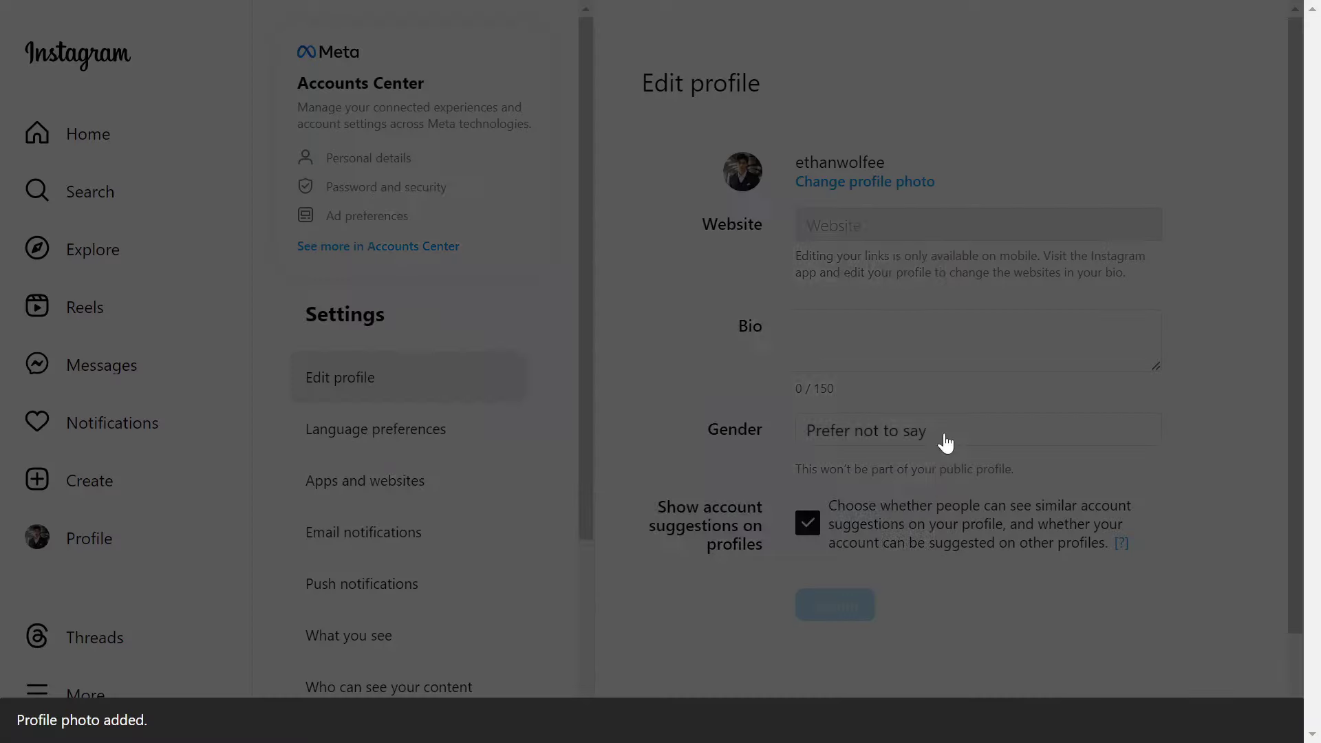
pyautogui.click(471, 382)
# Ask ChatGPT "Give me short bio for a male model influencer on Instagram." and paste the generated bio into the Instagram profile.
pyautogui.click(800, 330)
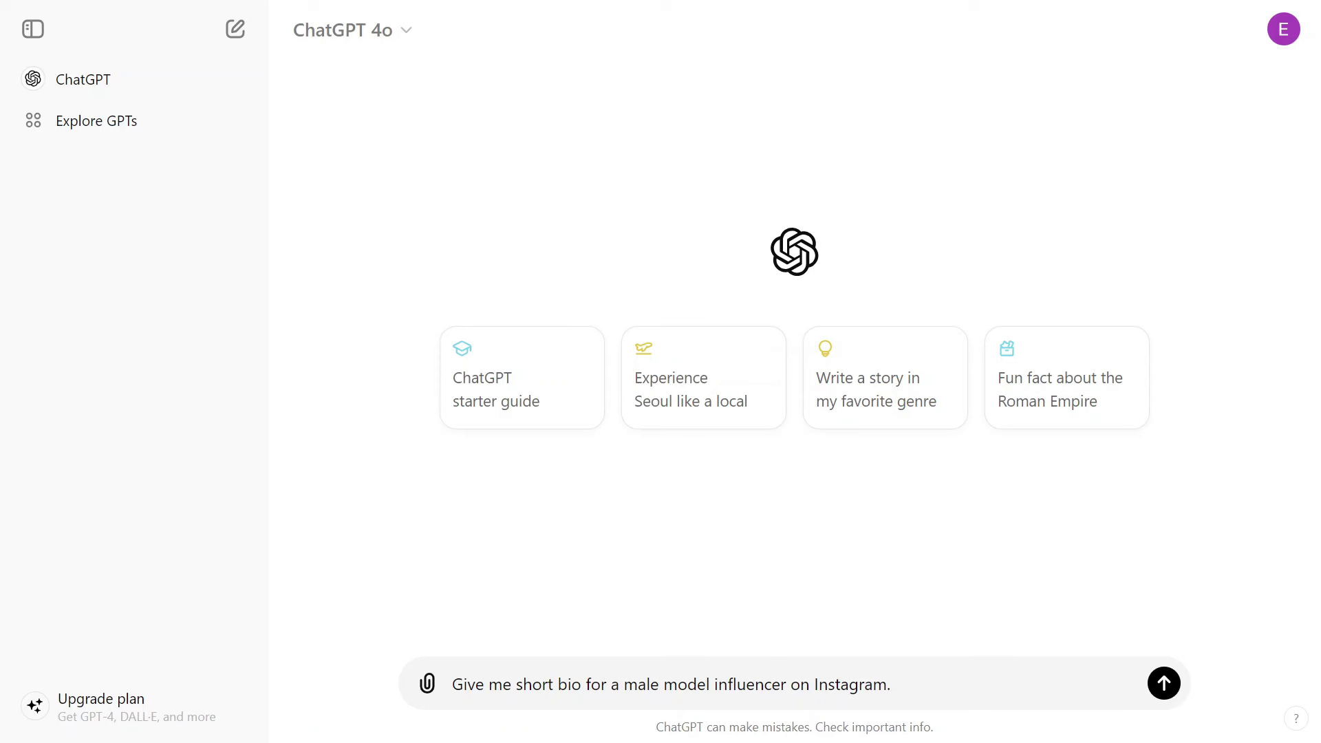
pyautogui.click(1163, 684)
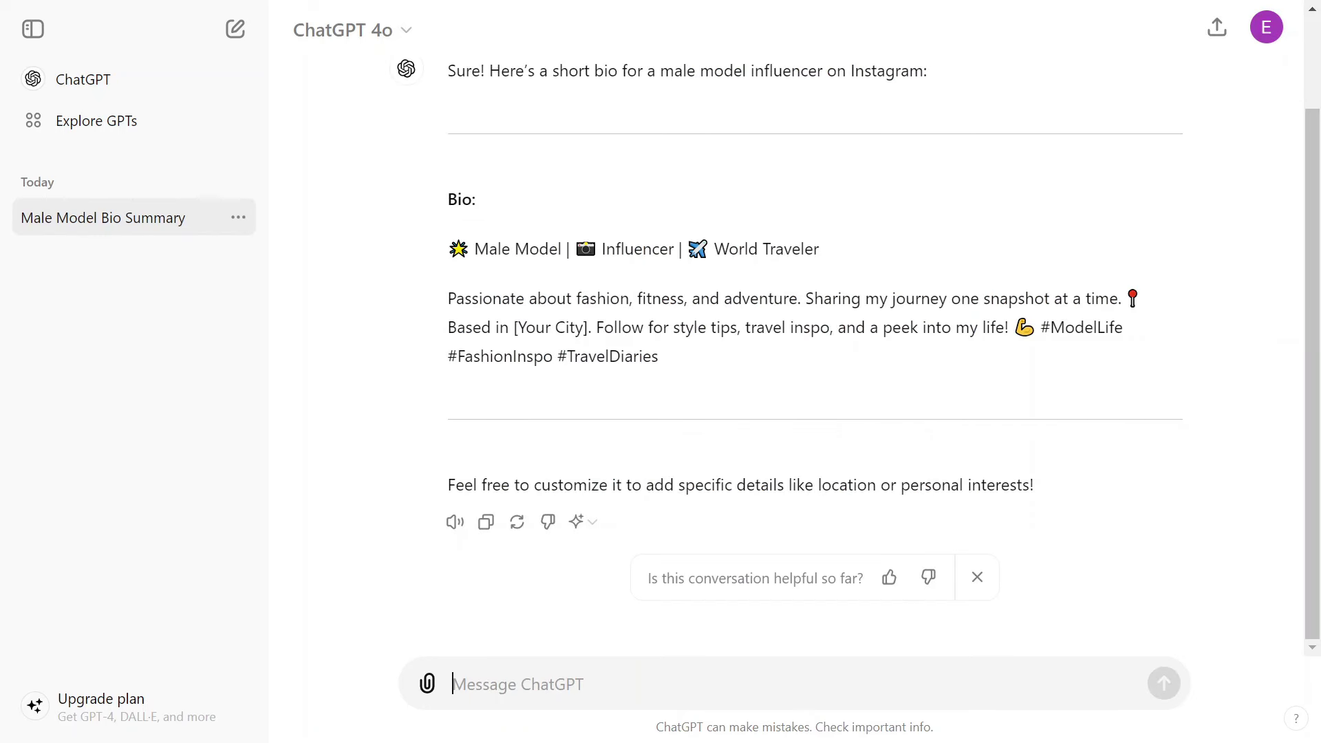
pyautogui.moveTo(448, 249); pyautogui.dragTo(726, 368)
pyautogui.hotkey('ctrl', 'c')
pyautogui.hotkey('alt', 'Tab')
pyautogui.hotkey('ctrl', 'v')
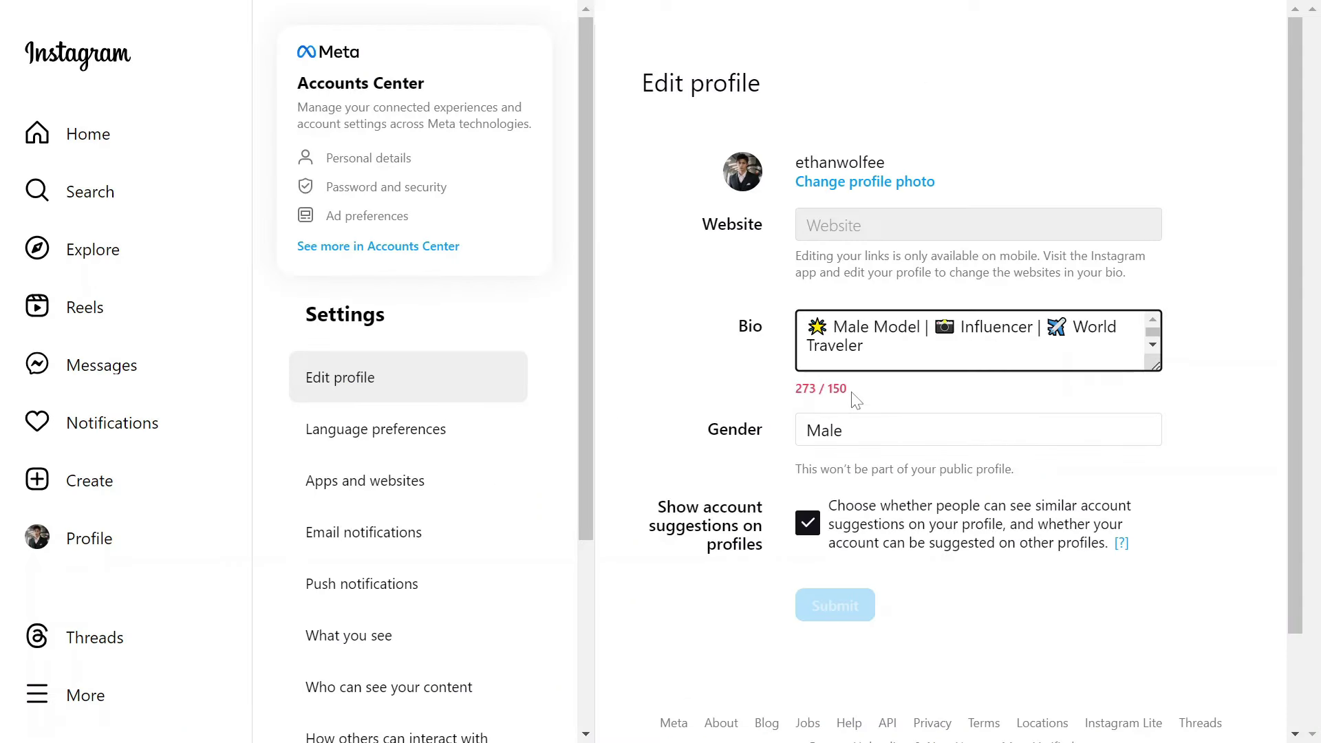
# Tell ChatGPT "The words limit is 150" and replace the Instagram bio with the shortened version.
pyautogui.hotkey('alt', 'Tab')
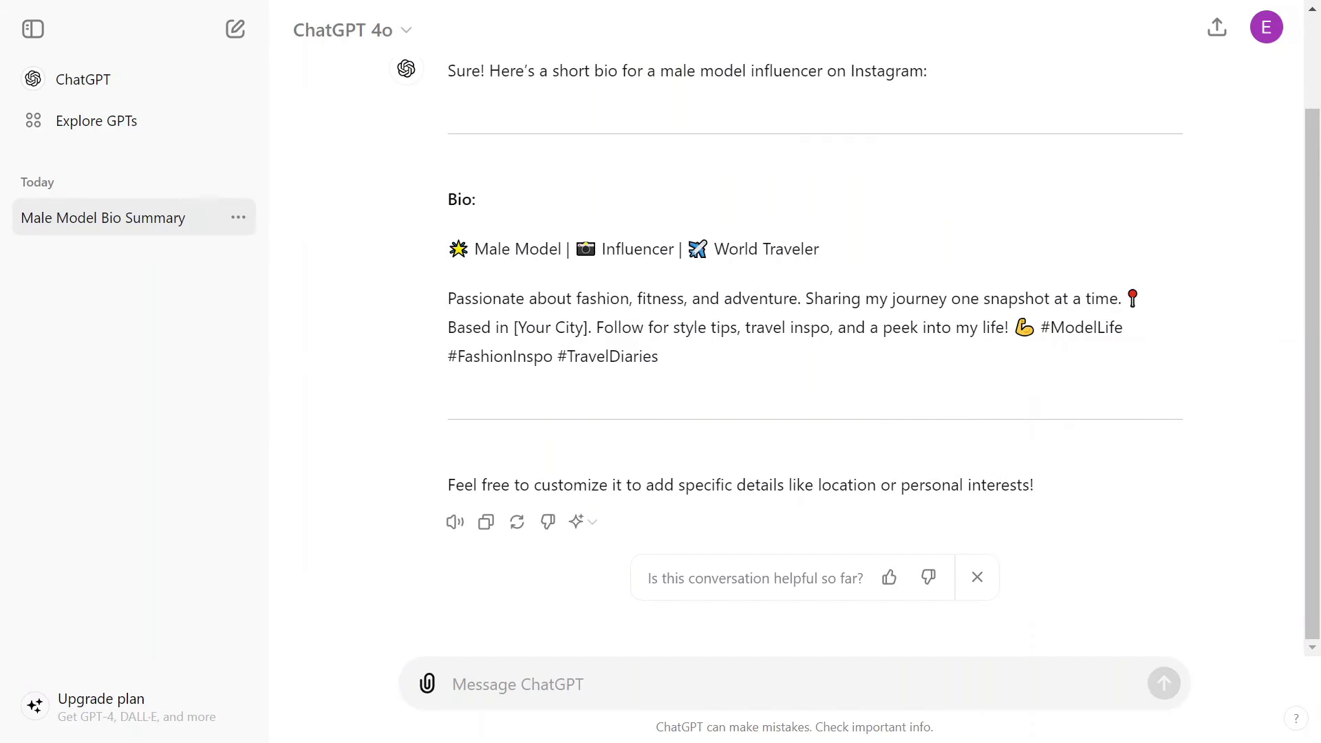
pyautogui.write('The words limit is 150')
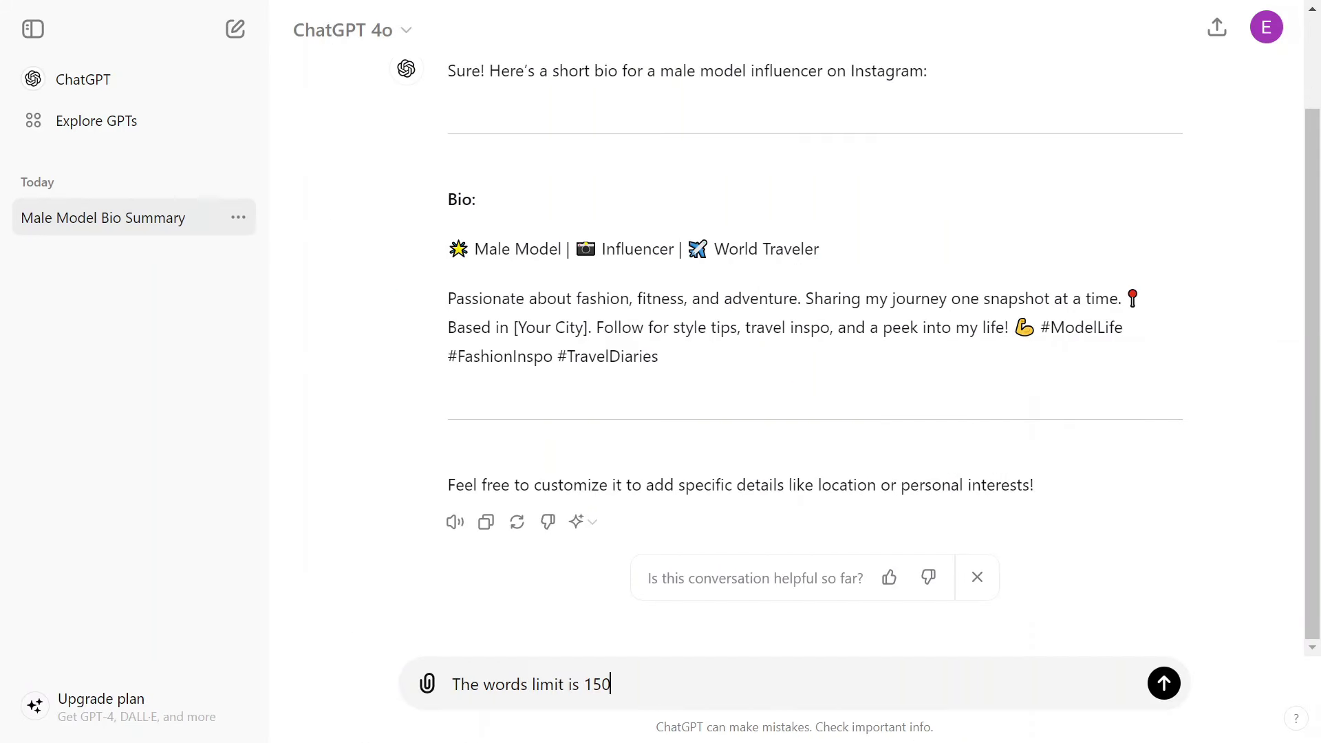
pyautogui.click(1164, 683)
pyautogui.moveTo(448, 372); pyautogui.dragTo(831, 406)
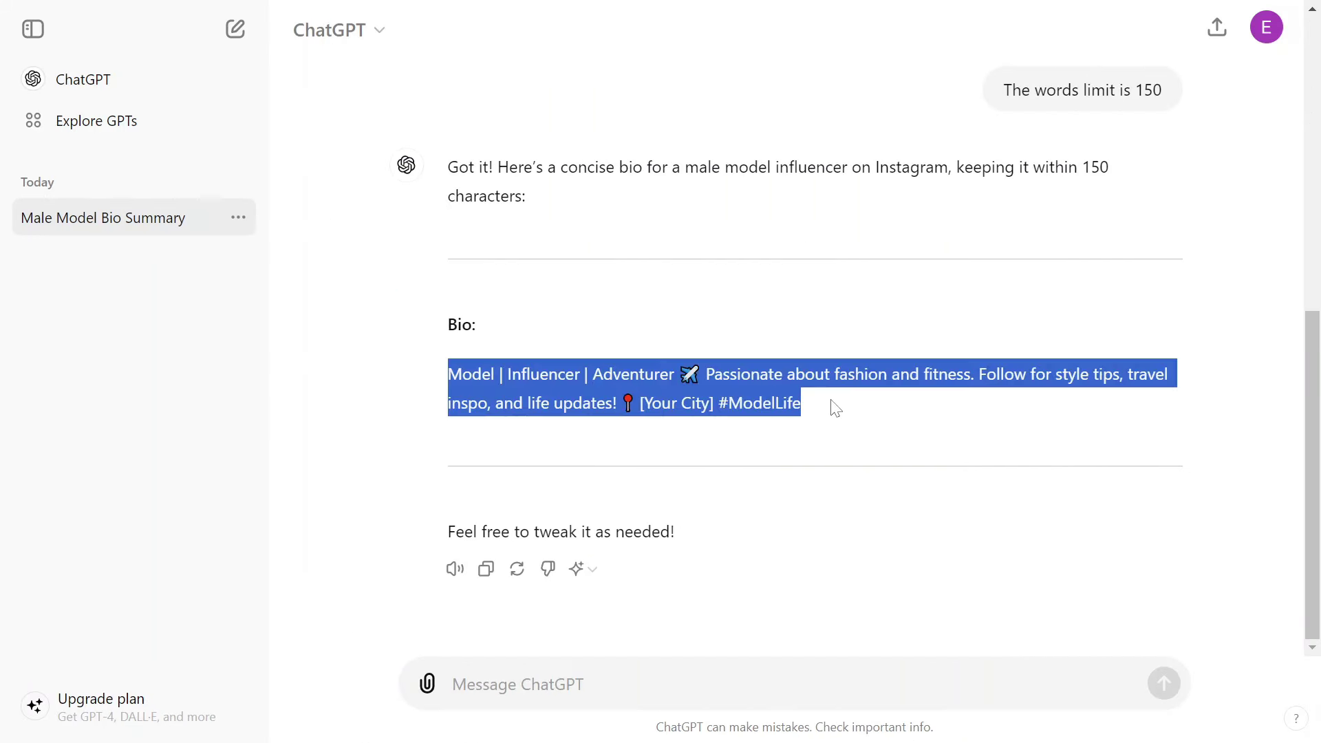
pyautogui.hotkey('alt', 'Tab')
pyautogui.hotkey('ctrl', 'v')
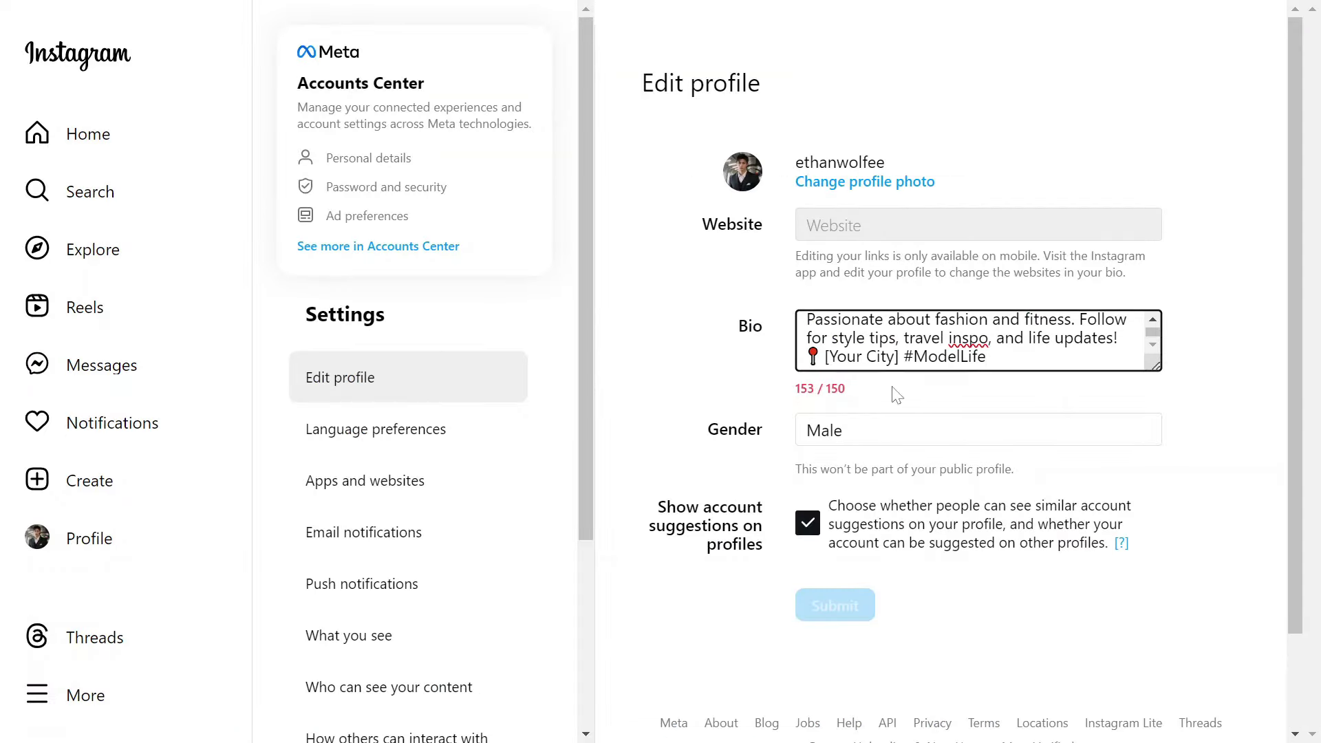
# Remove the #ModelLife hashtag from the end of the Instagram bio, submit the change and open the profile page.
pyautogui.hotkey('shift', 'Left')
pyautogui.hotkey('shift', 'Left')
pyautogui.hotkey('shift', 'Left')
pyautogui.hotkey('shift', 'Left')
pyautogui.hotkey('shift', 'Left')
pyautogui.hotkey('shift', 'Left')
pyautogui.hotkey('shift', 'Left')
pyautogui.hotkey('shift', 'Left')
pyautogui.hotkey('shift', 'Left')
pyautogui.hotkey('shift', 'Left')
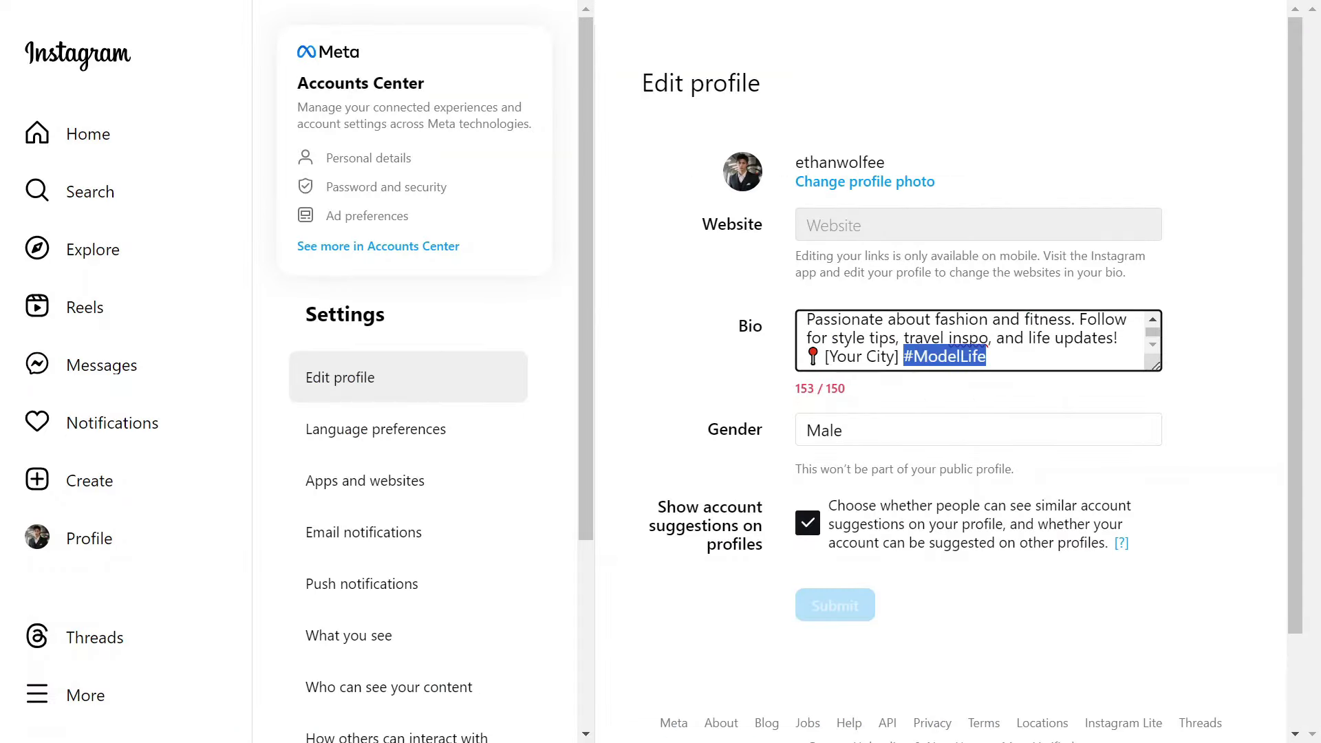
pyautogui.press('BackSpace')
pyautogui.click(850, 625)
pyautogui.click(74, 549)
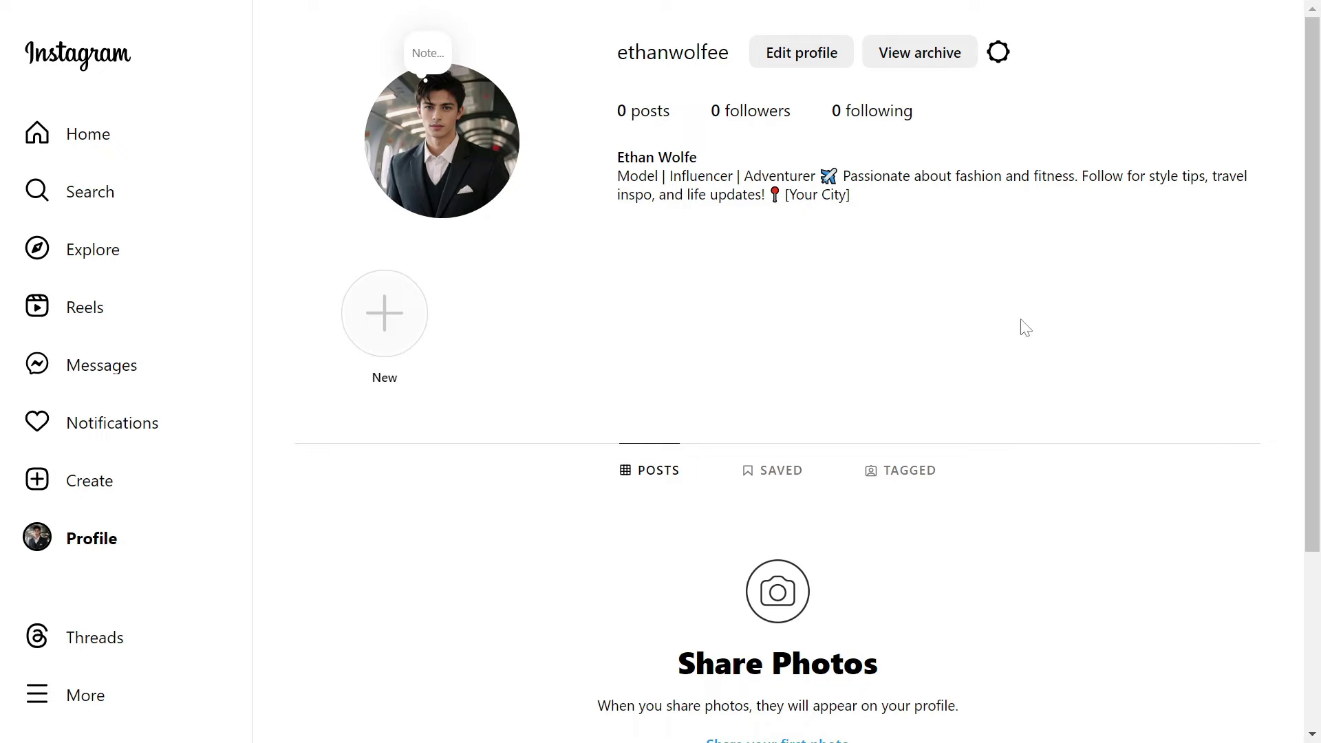
pyautogui.scroll(-4, 1023, 340)
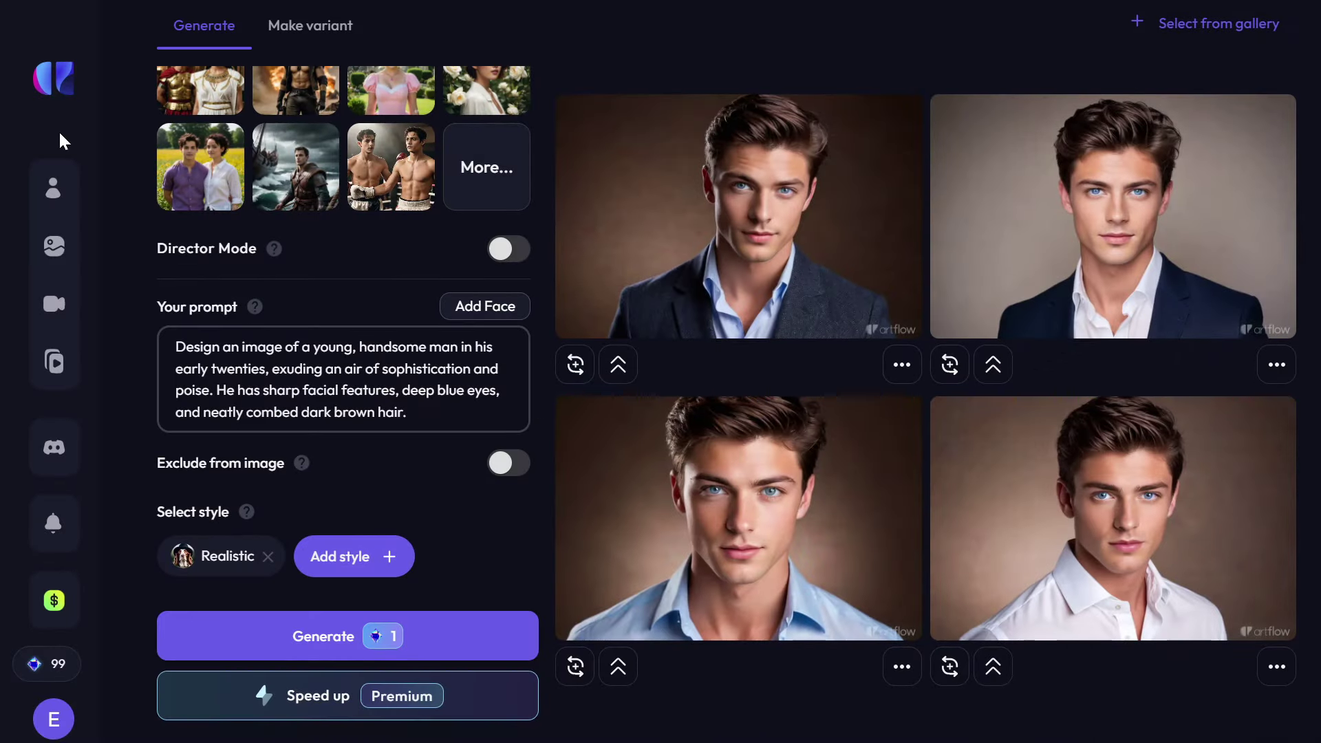
# In Artflow, generate images from the prompt "Stylish white male in his twenties, in a business casual look, walking through a modern corporate campus".
pyautogui.moveTo(49, 114)
pyautogui.moveTo(411, 414); pyautogui.dragTo(174, 344)
pyautogui.hotkey('ctrl', 'v')
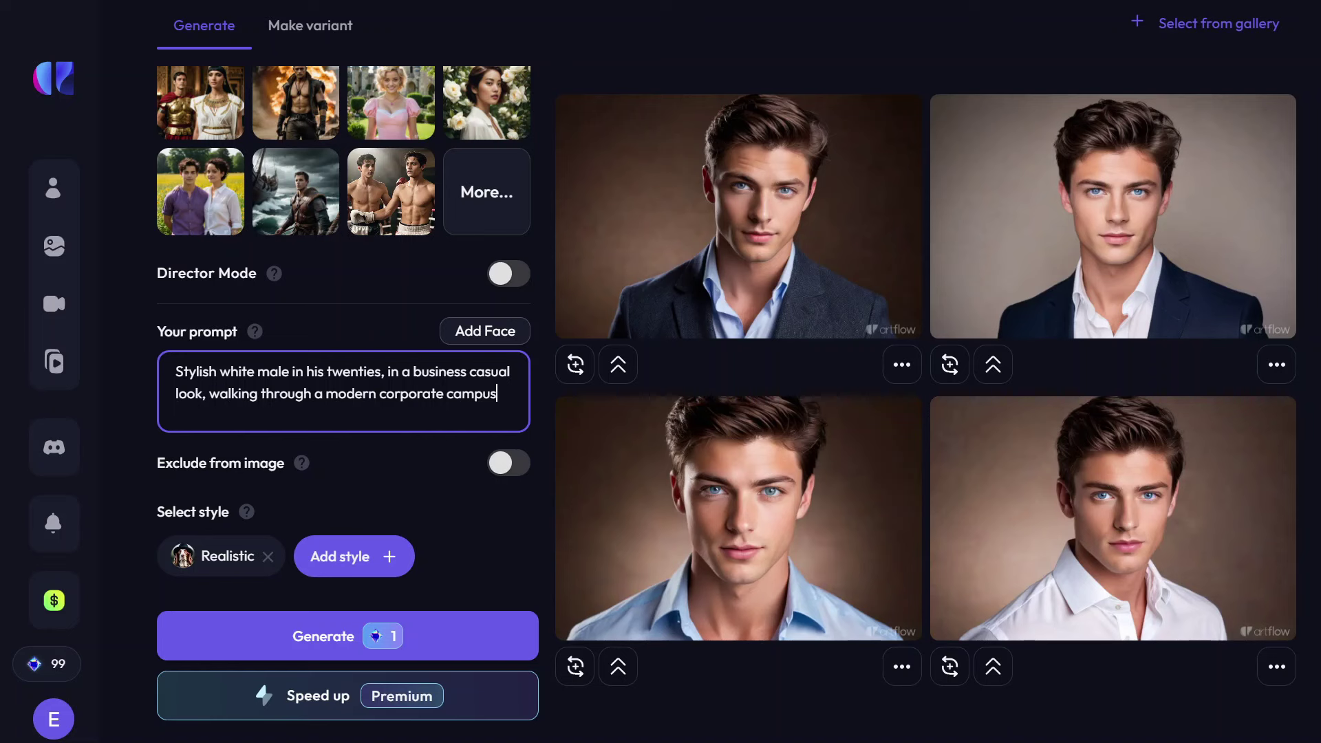
pyautogui.click(421, 643)
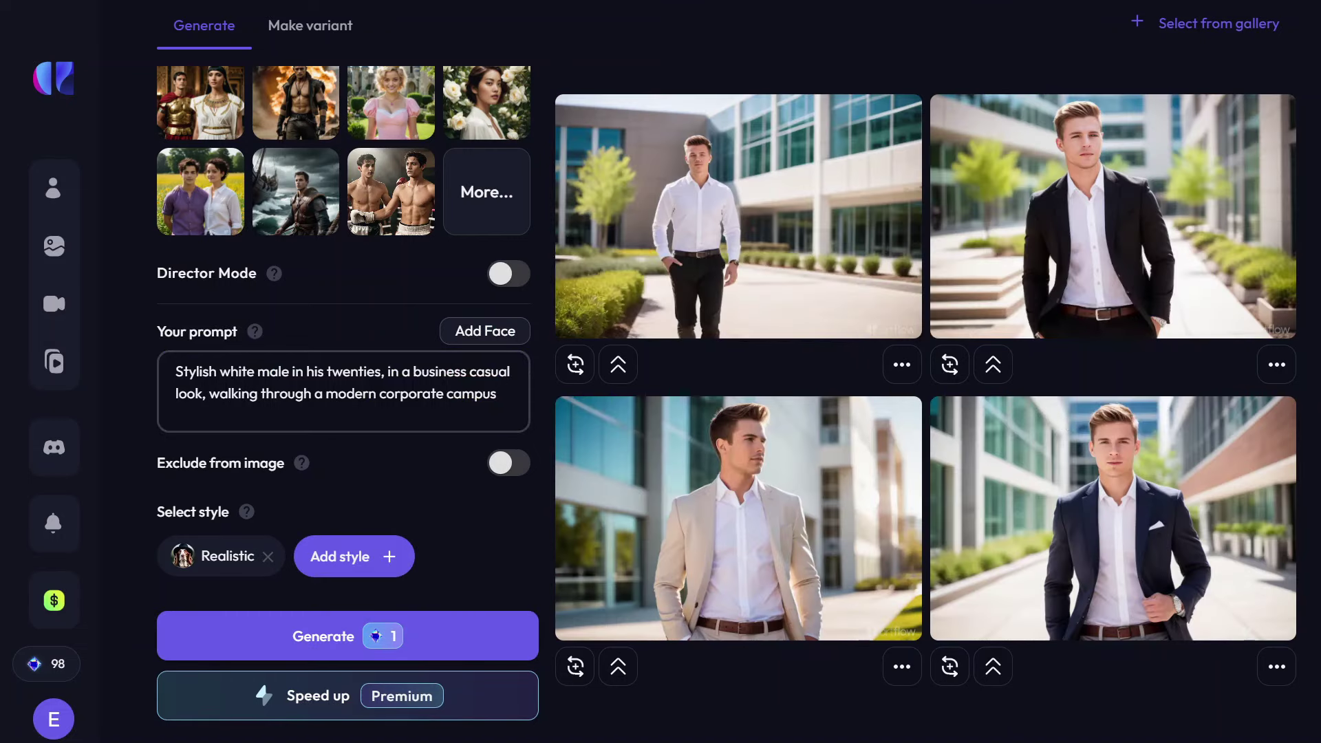
# Download the black-blazer image and the white-shirt image of the man on campus with watermark.
pyautogui.click(1276, 365)
pyautogui.click(1135, 581)
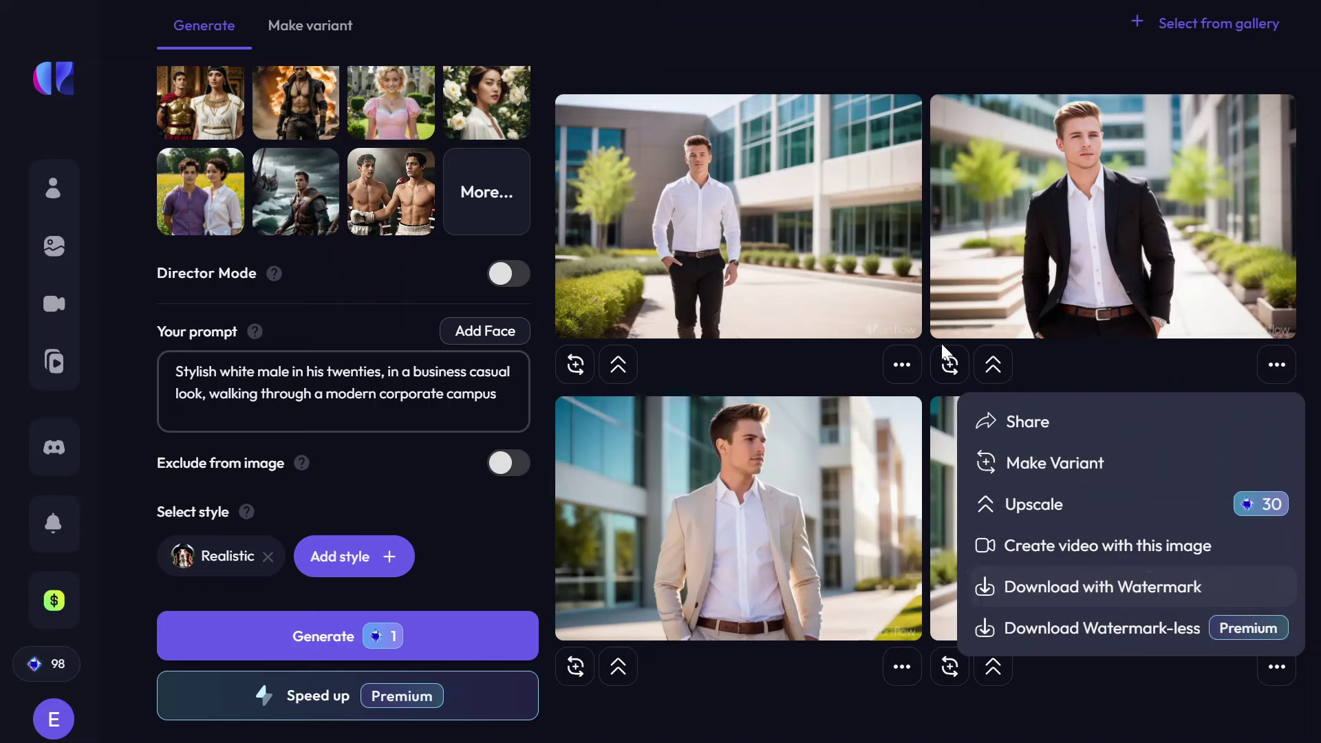
pyautogui.click(901, 365)
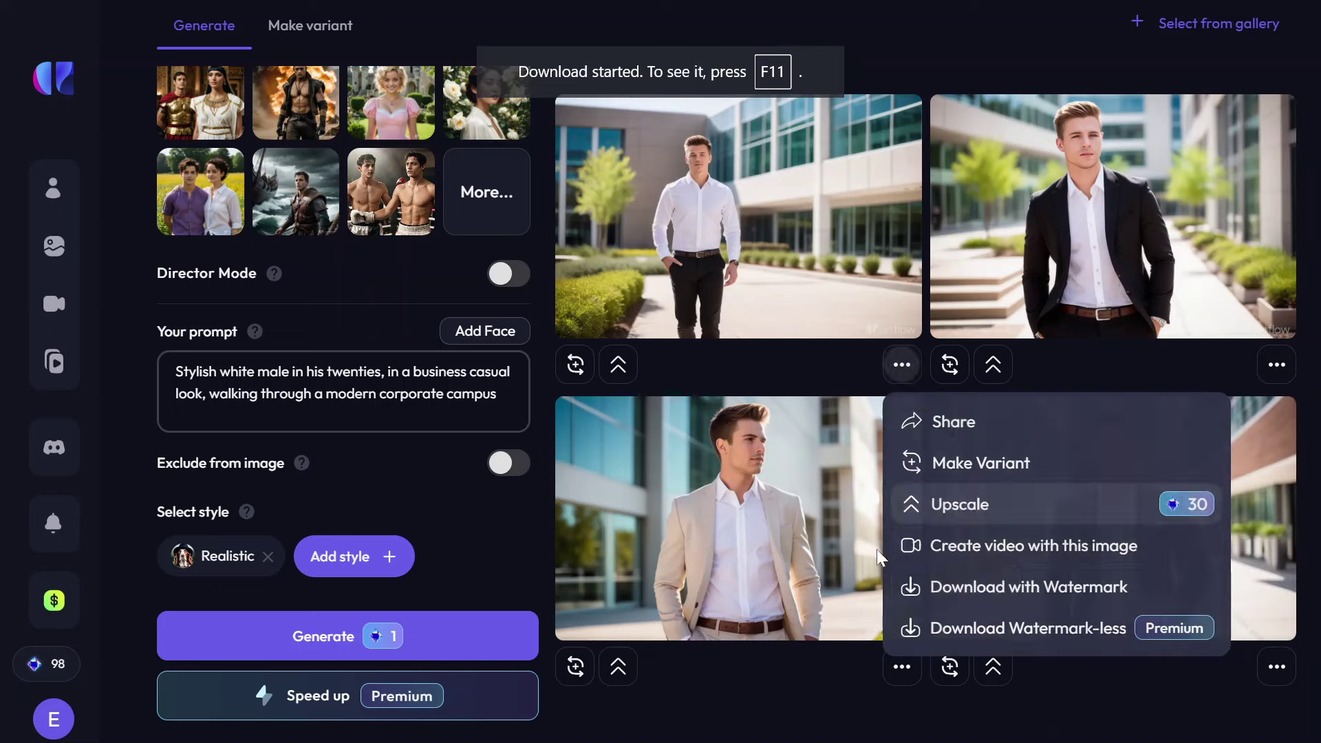
pyautogui.click(977, 585)
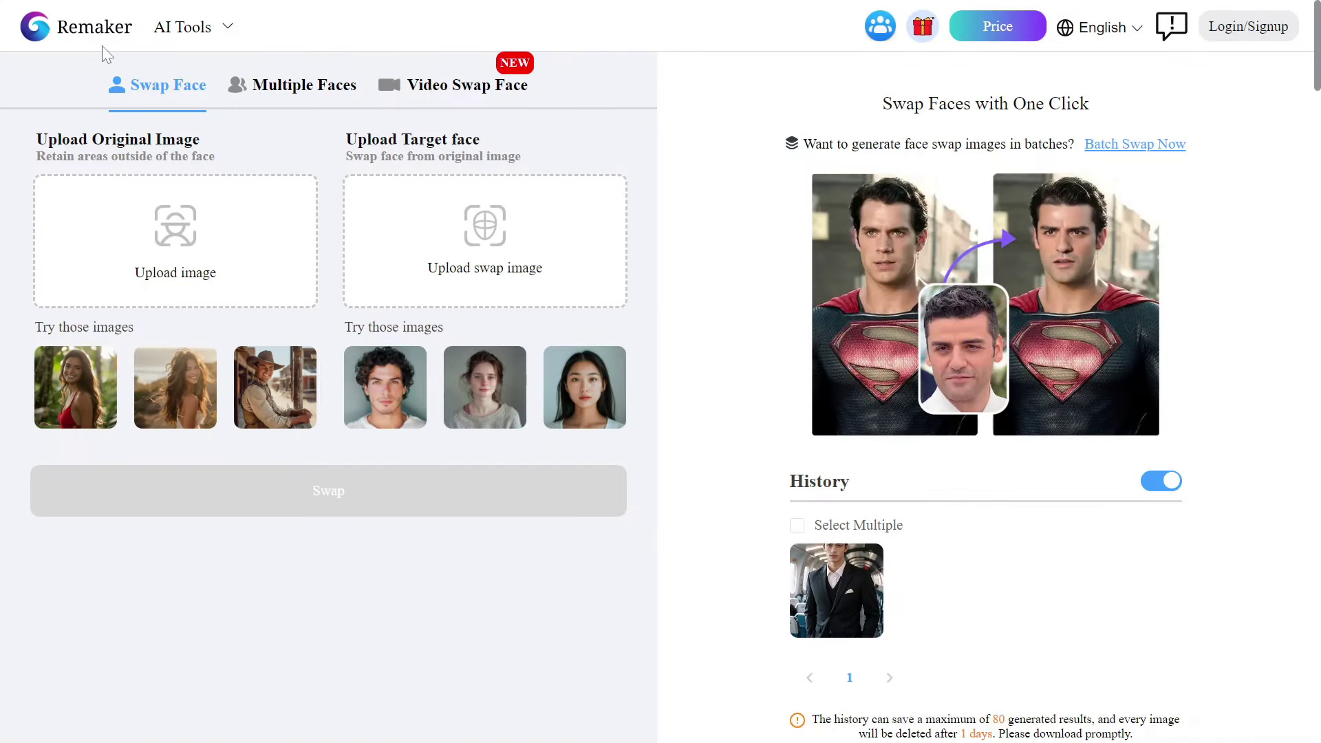
# In Remaker, swap the model's portrait face onto the downloaded campus photo of the man in the black blazer.
pyautogui.moveTo(542, 629); pyautogui.dragTo(161, 246)
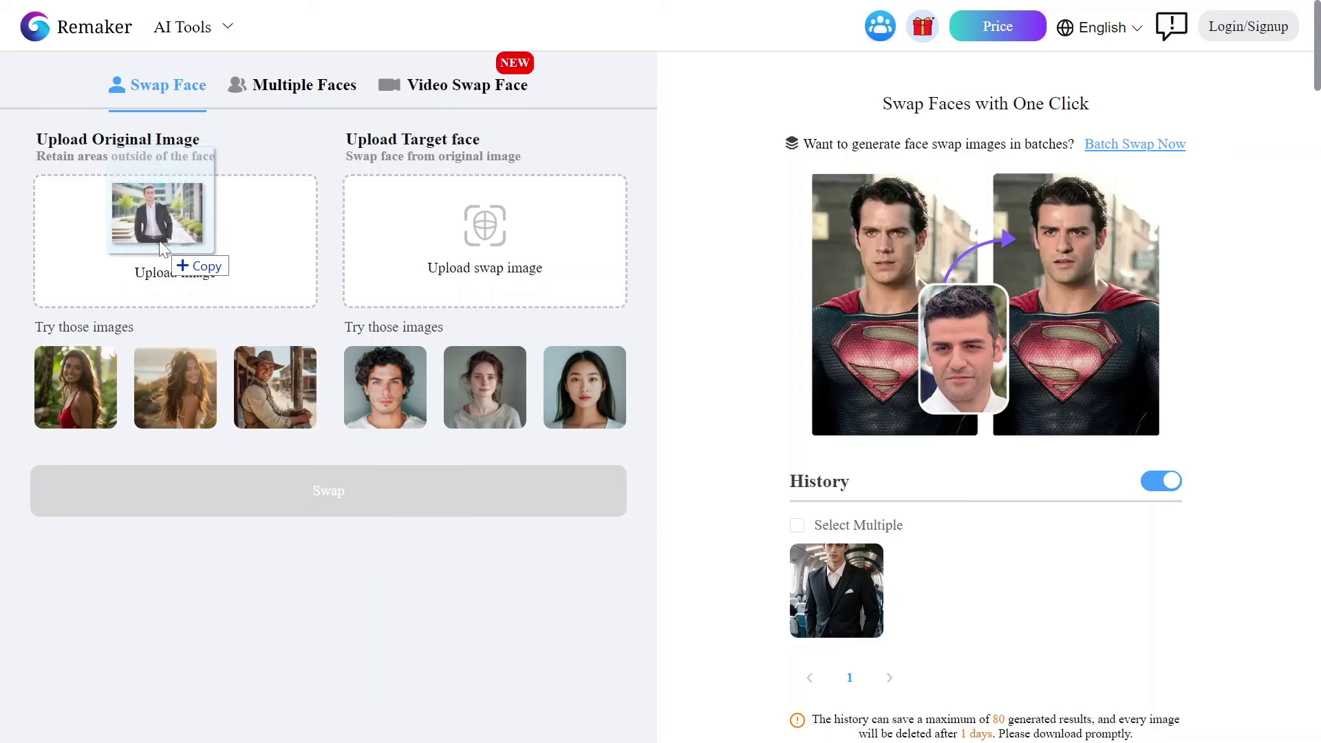
pyautogui.moveTo(577, 622); pyautogui.dragTo(483, 228)
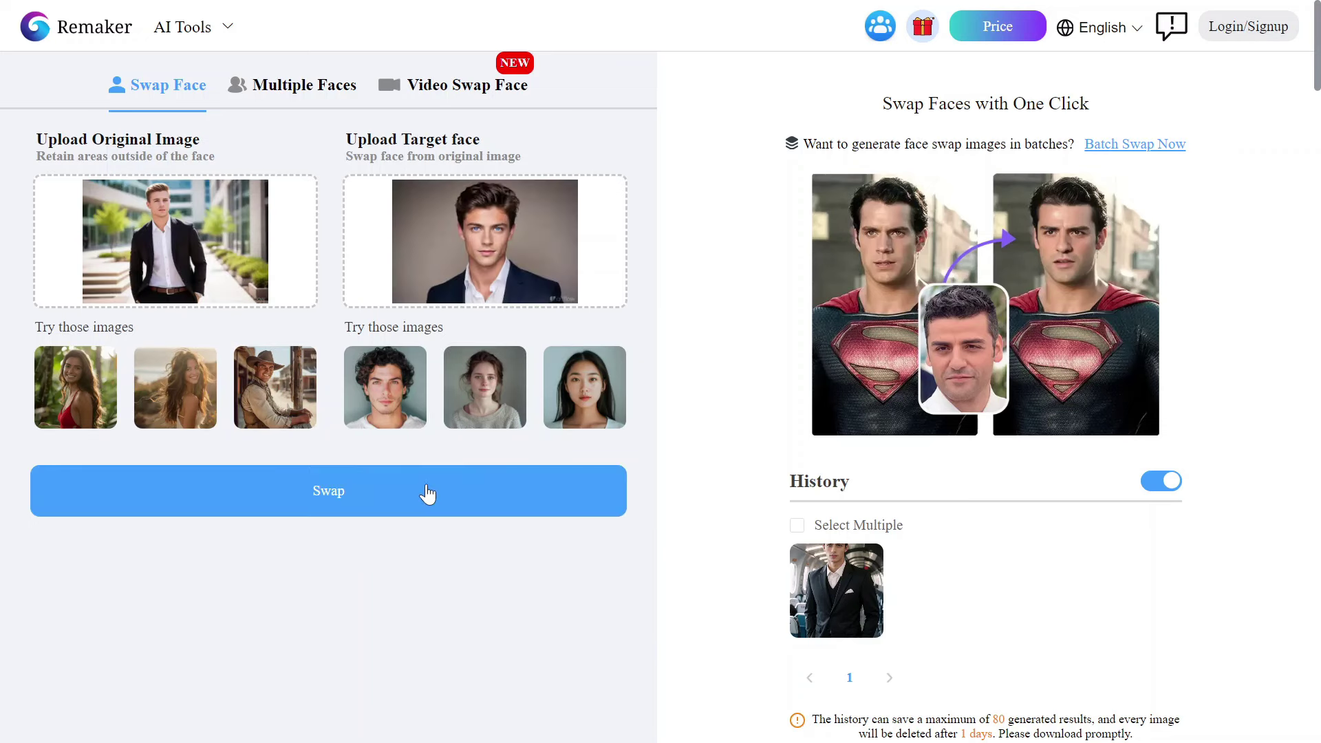
pyautogui.click(427, 494)
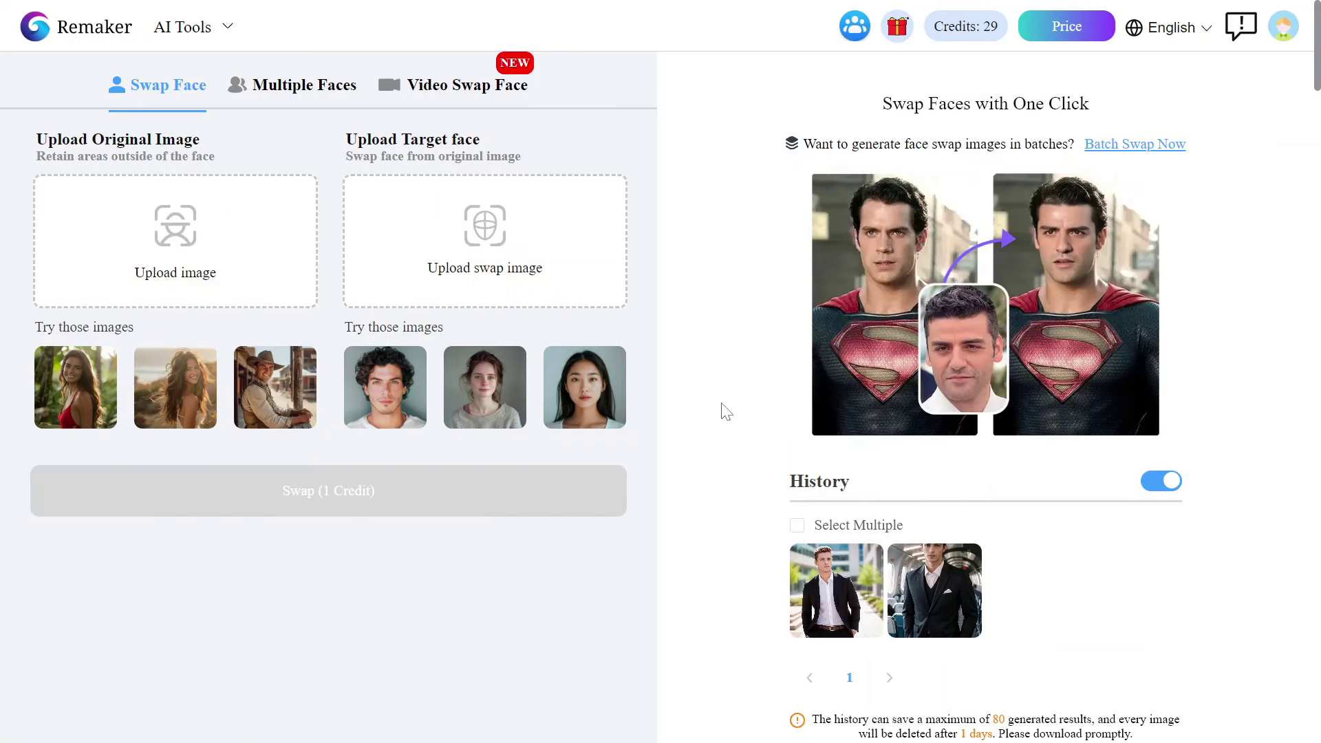
# Swap the model's portrait face onto the white-shirt campus photo and download the result.
pyautogui.moveTo(172, 418); pyautogui.dragTo(502, 265)
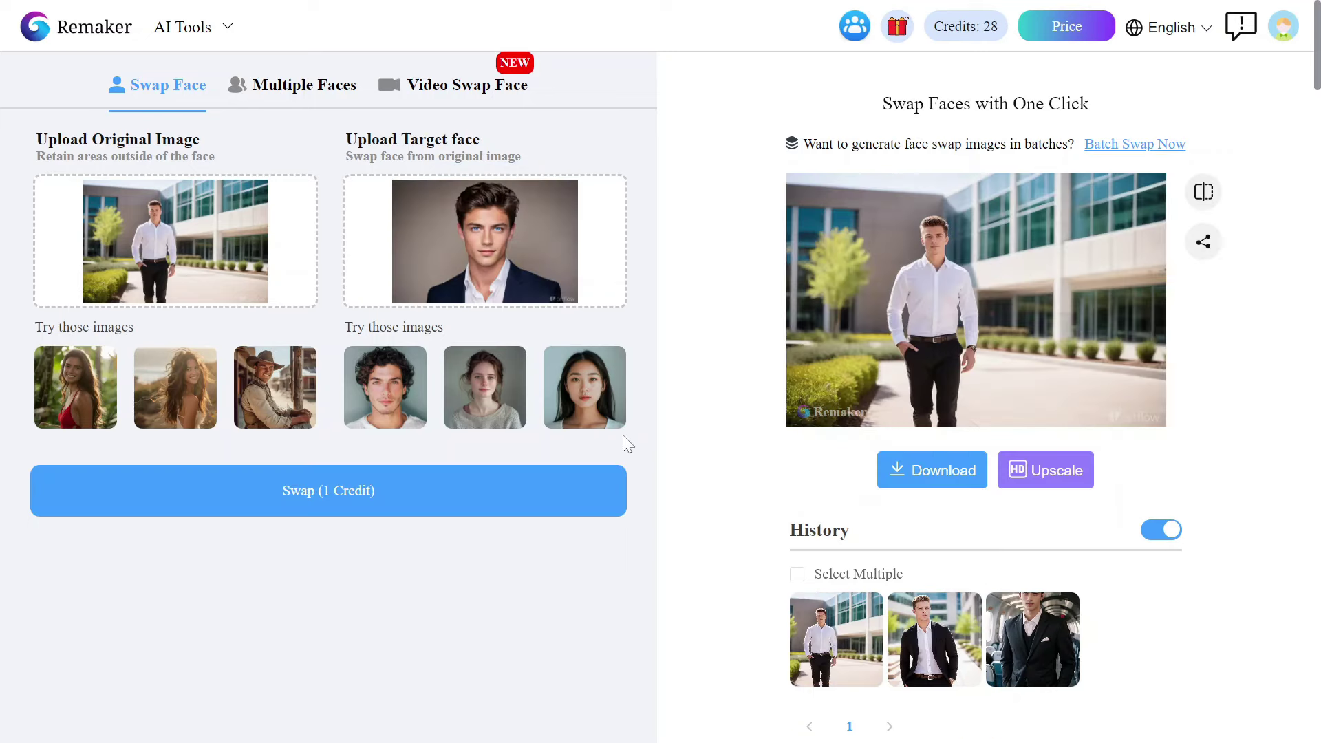
pyautogui.click(932, 468)
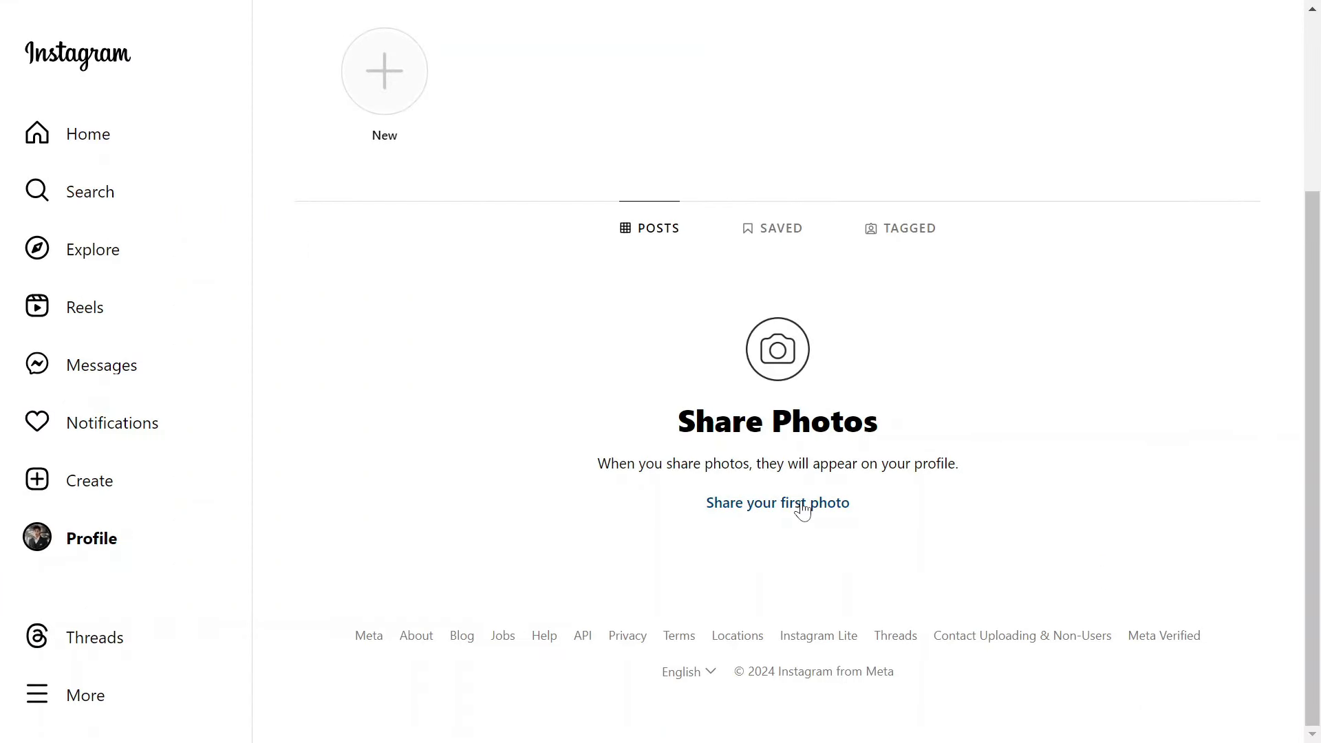
# Start the first Instagram post with the two cropped campus photos from the Downloads folder.
pyautogui.click(802, 510)
pyautogui.click(522, 285)
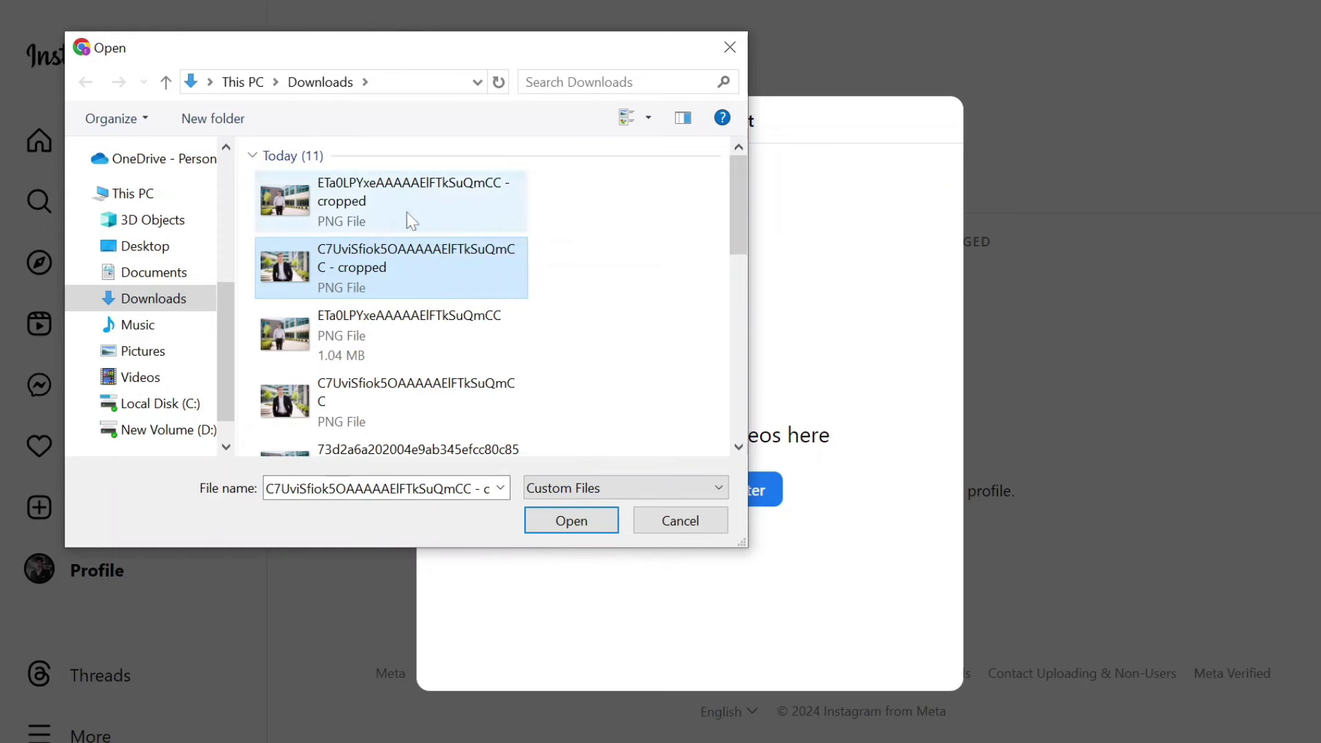
pyautogui.keyDown('ctrl'); pyautogui.click(407, 212); pyautogui.keyUp('ctrl')
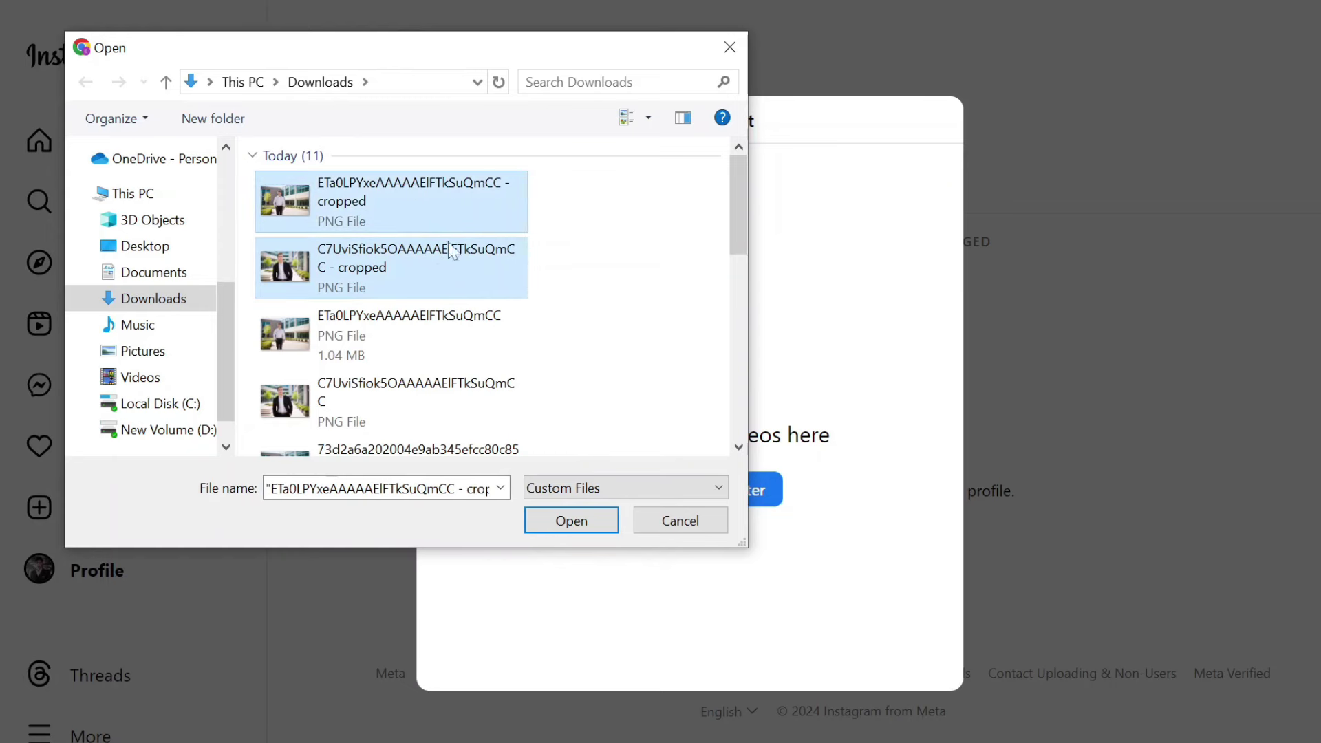
pyautogui.click(594, 527)
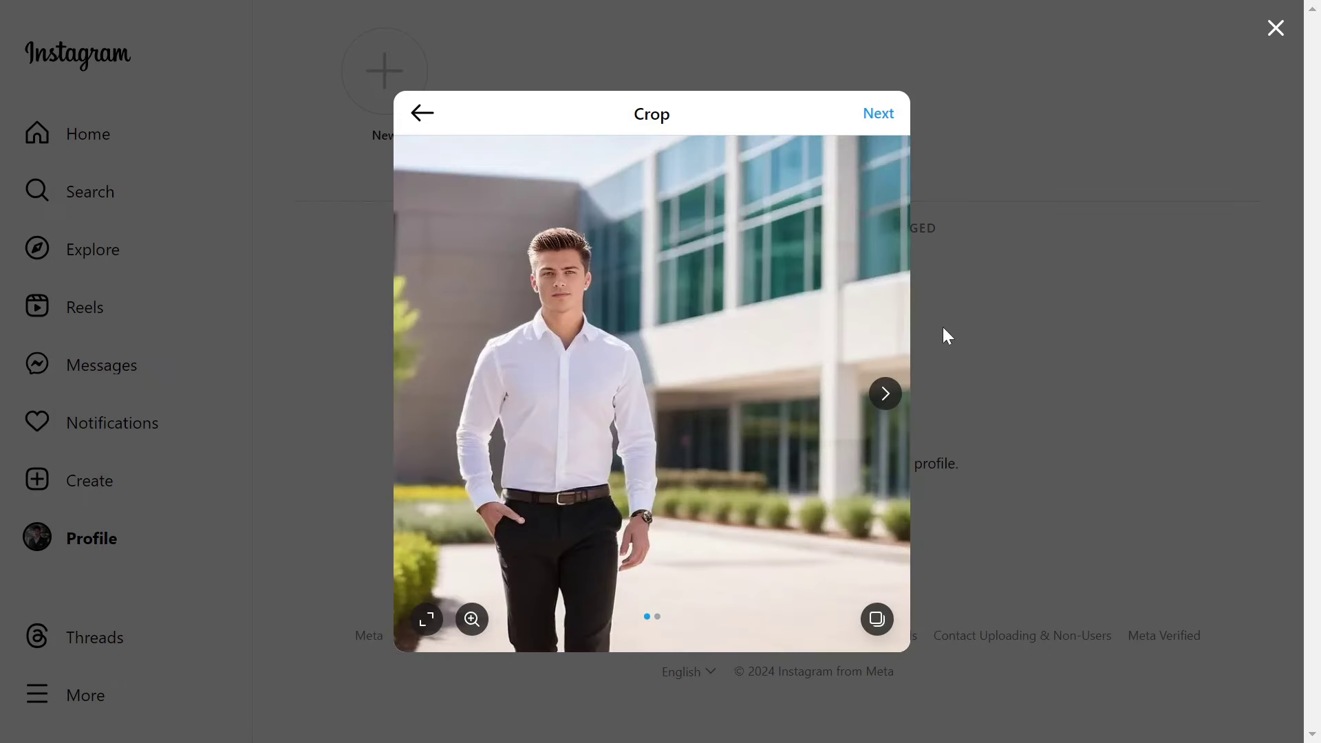
# Keep the default crop and filter, caption the post "Corporate Life", share it and check it on the profile.
pyautogui.click(880, 115)
pyautogui.click(1054, 115)
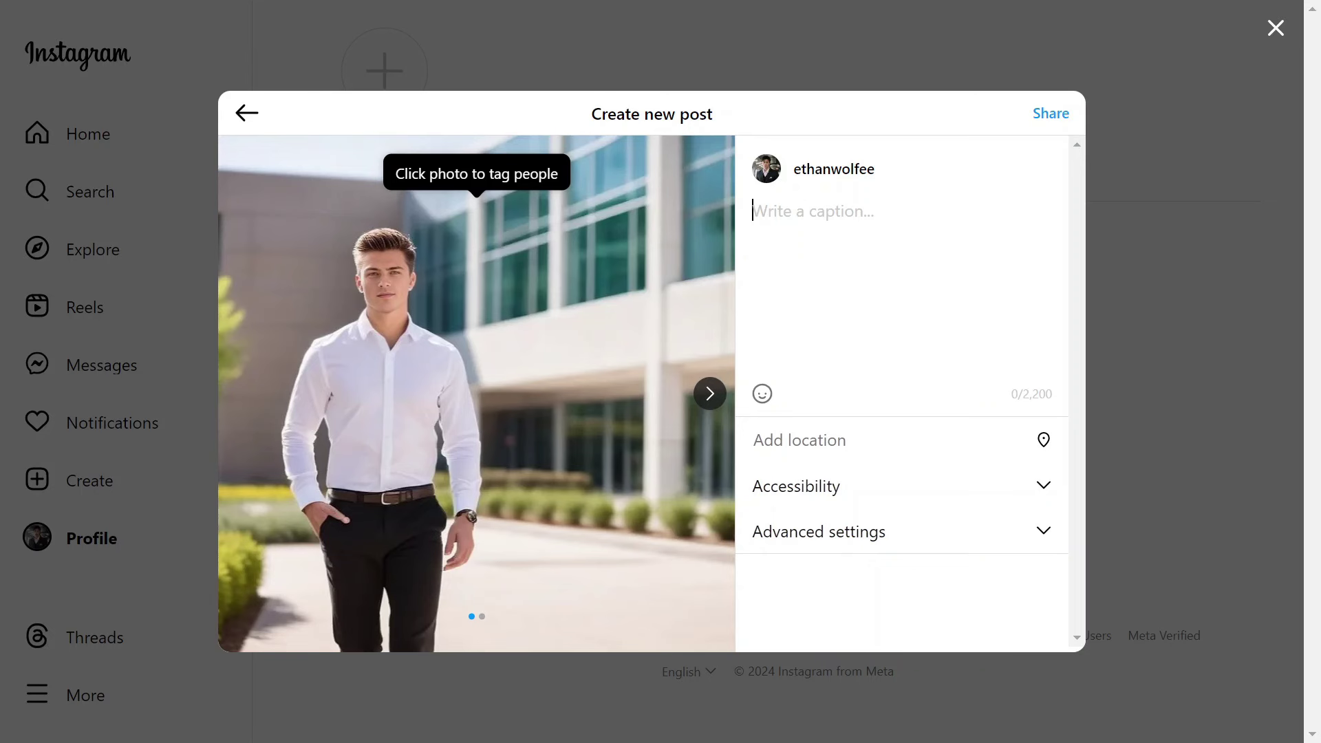
pyautogui.write('Corporate Life')
pyautogui.click(1041, 117)
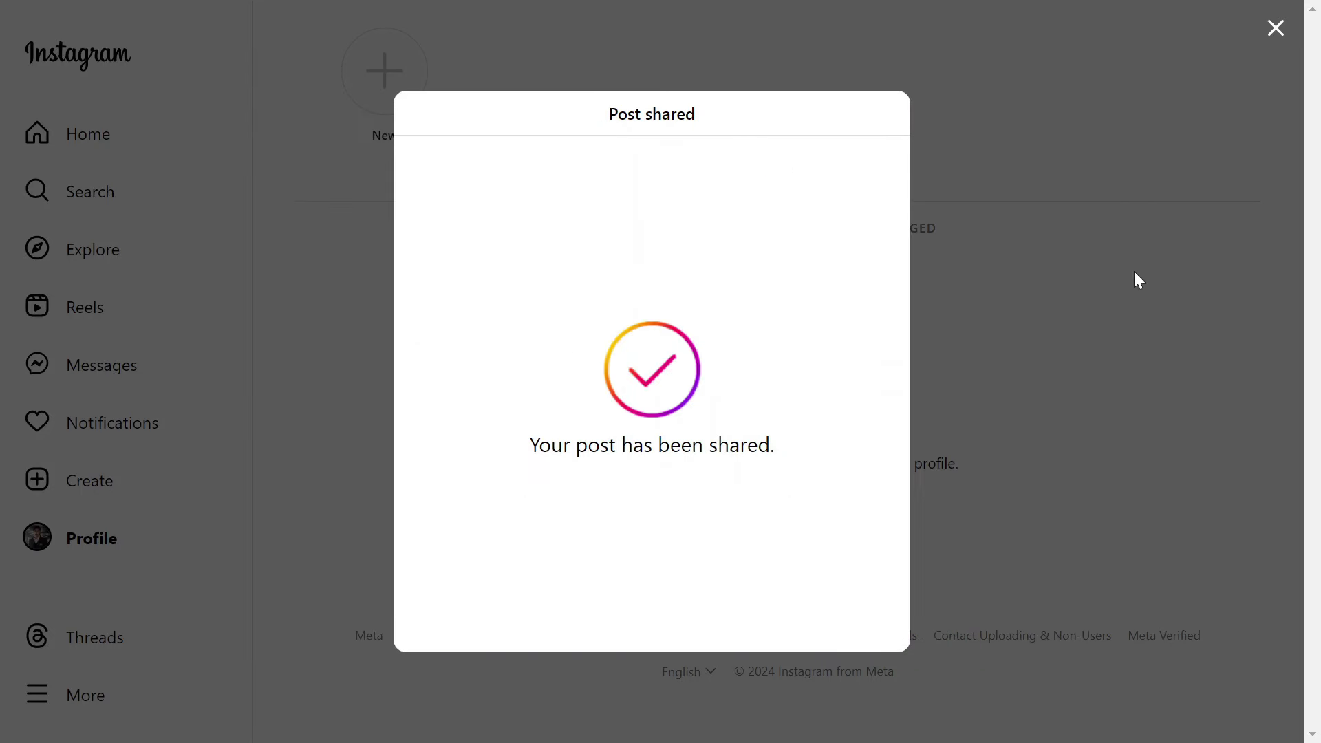
pyautogui.click(1274, 28)
pyautogui.scroll(4, 919, 370)
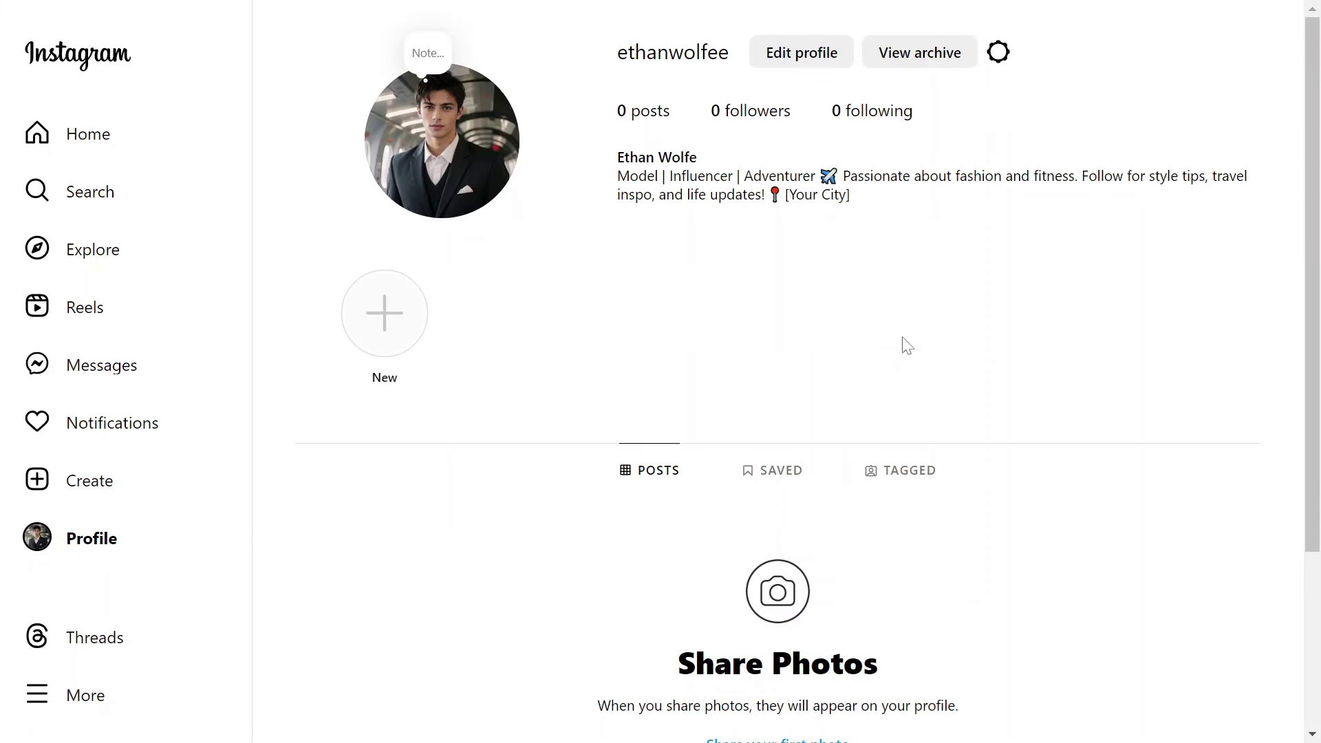
pyautogui.scroll(-1, 679, 384)
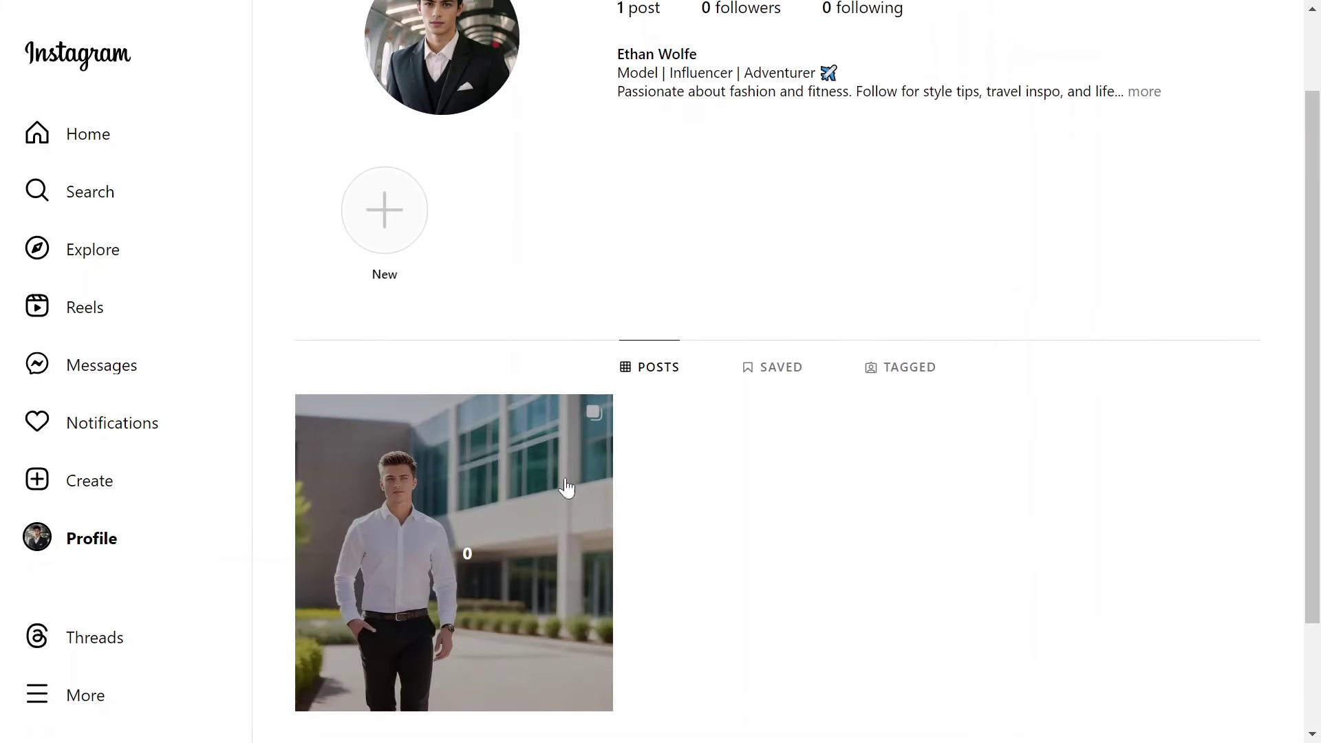
pyautogui.scroll(1, 640, 533)
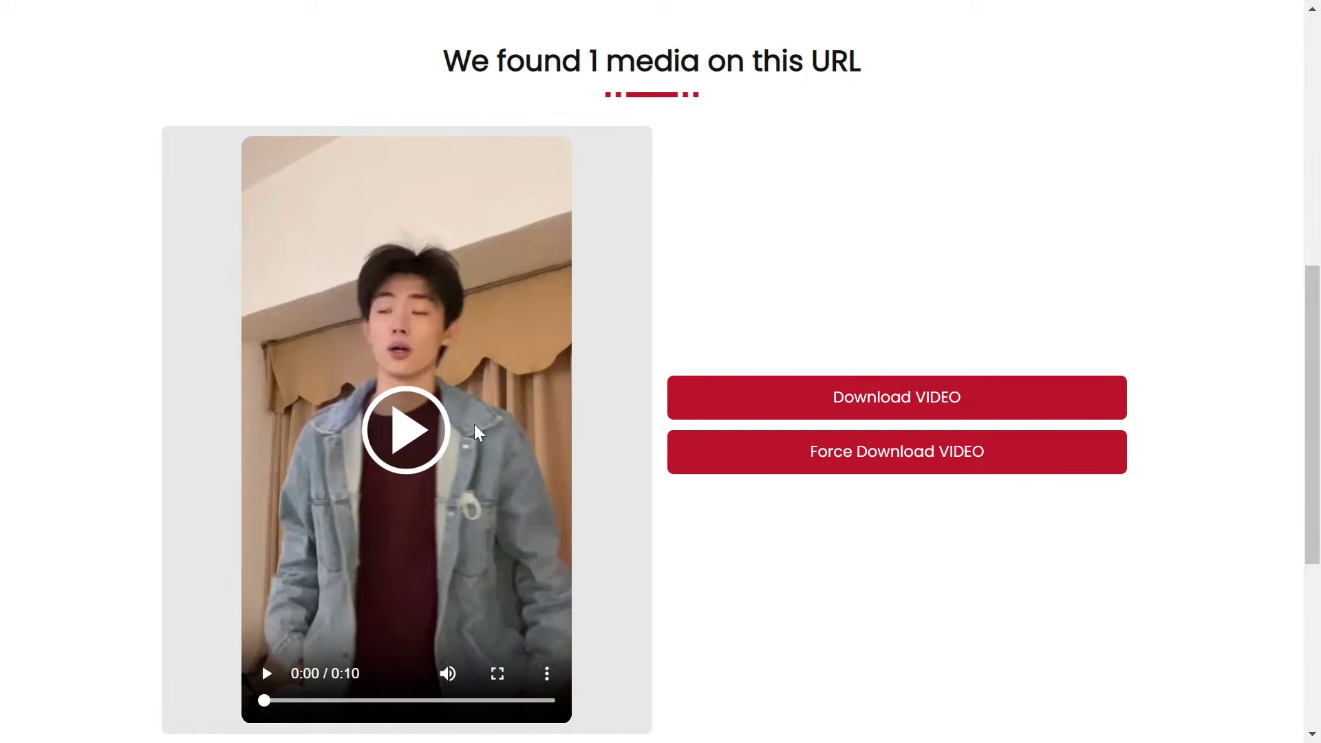
# Preview the dance video in Pinterest Downloader and look over the downloader page.
pyautogui.click(406, 430)
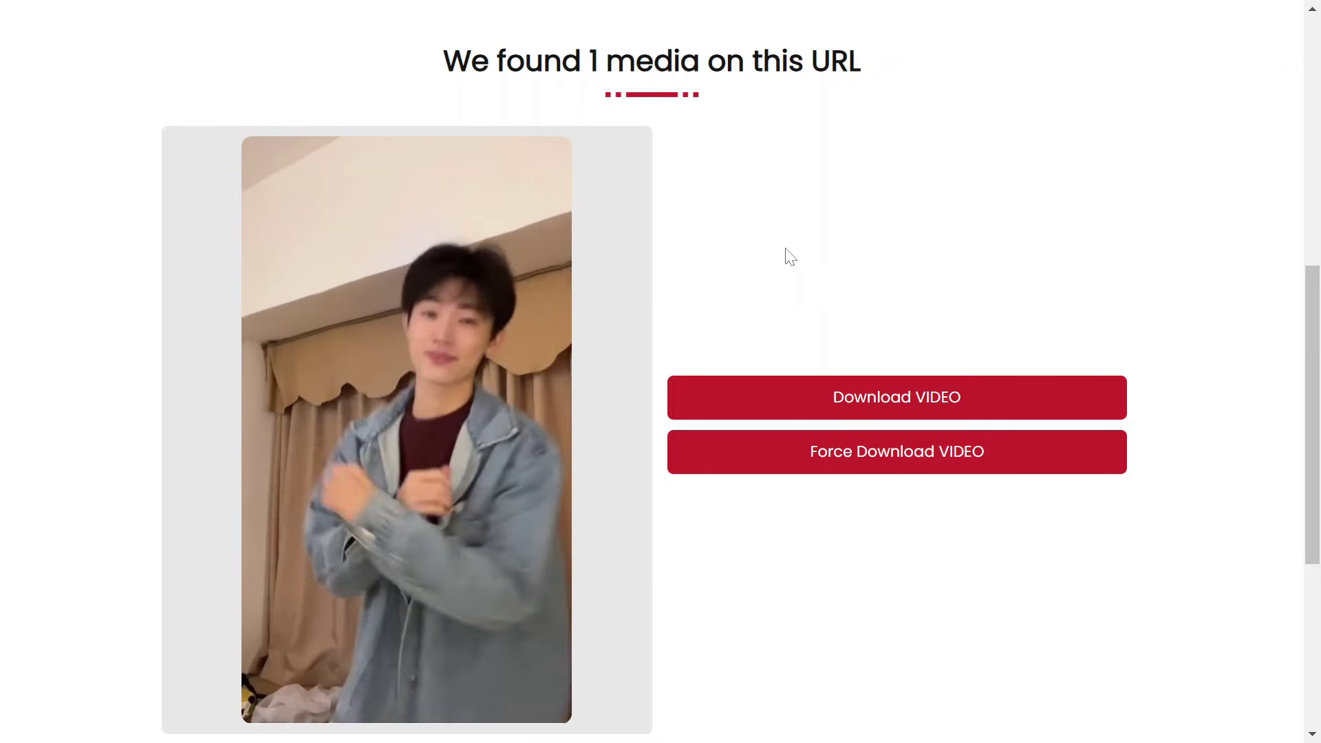
pyautogui.click(543, 296)
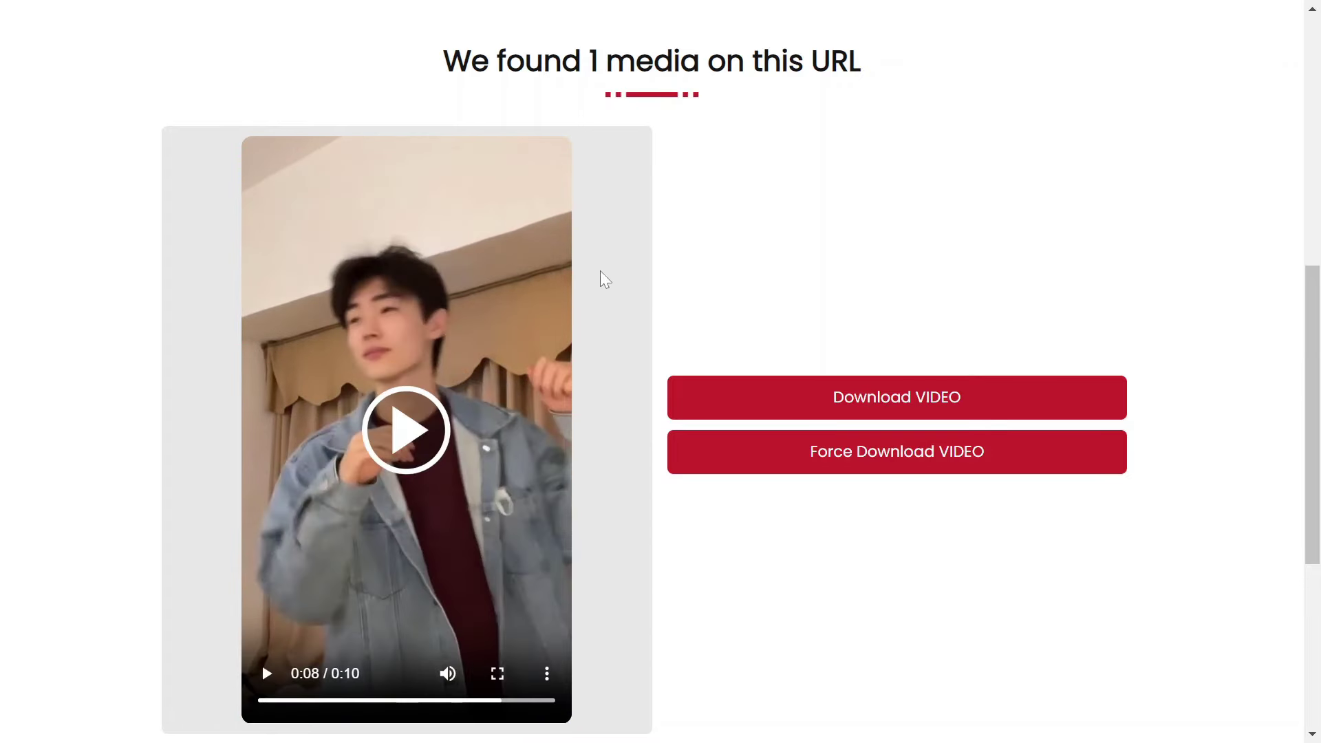
pyautogui.scroll(9, 858, 275)
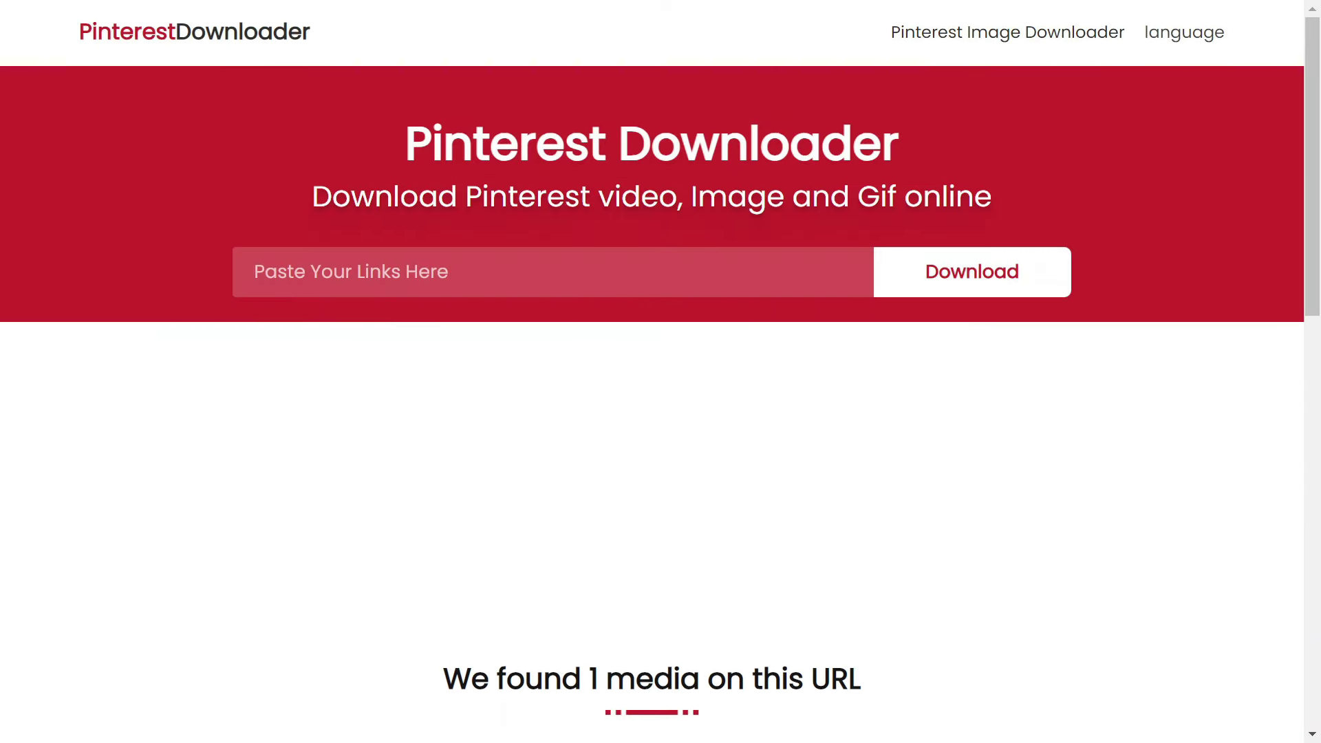
pyautogui.scroll(-10, 459, 203)
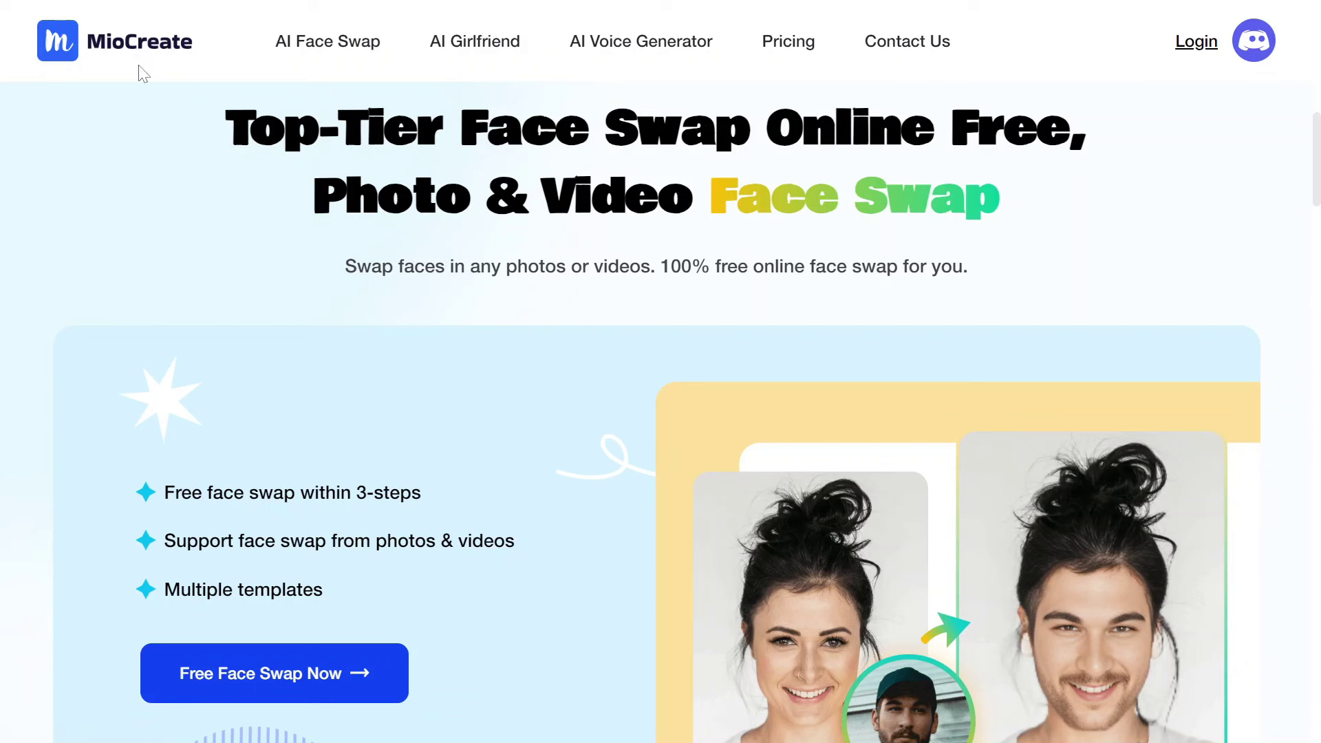
# In MioCreate's Video Face Swap, upload the dance video as source and the model's portrait as target face, and start the swap.
pyautogui.click(323, 677)
pyautogui.click(654, 258)
pyautogui.moveTo(0, 341); pyautogui.dragTo(370, 406)
pyautogui.moveTo(0, 481); pyautogui.dragTo(376, 583)
pyautogui.scroll(-2, 657, 339)
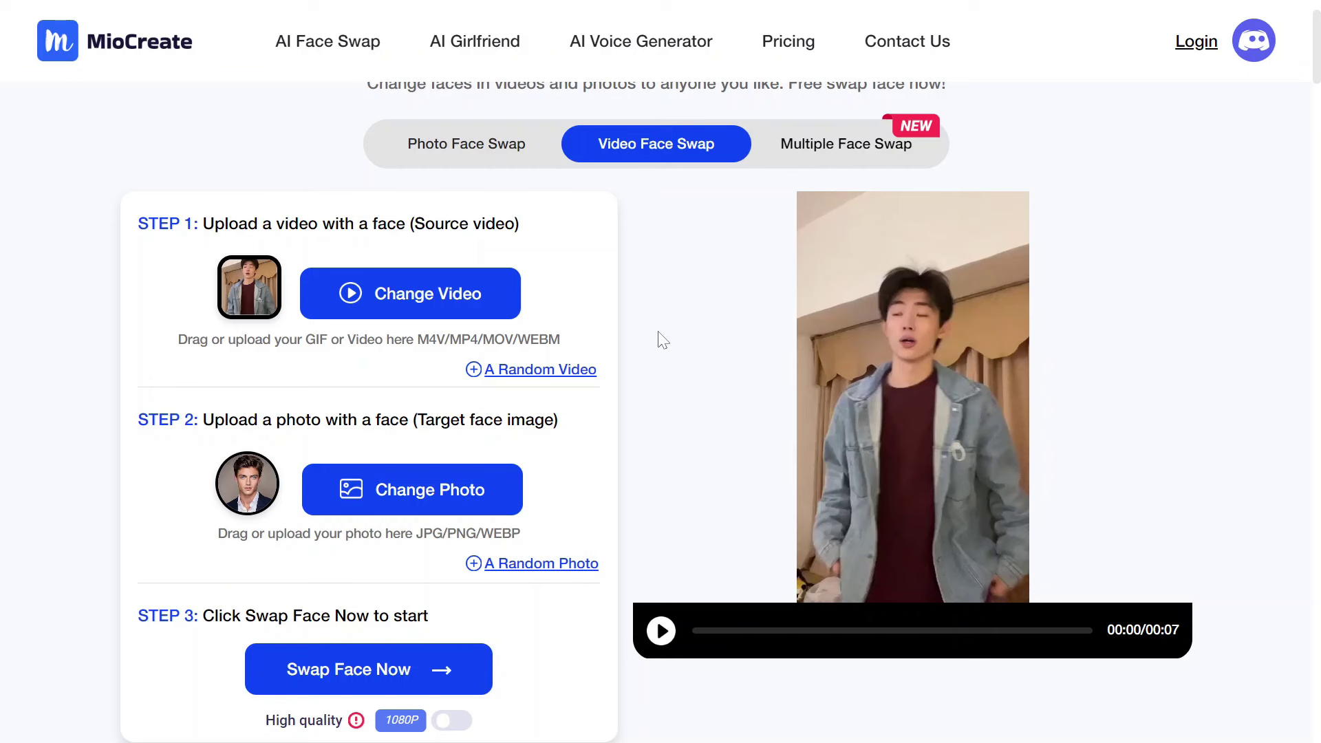
pyautogui.click(416, 668)
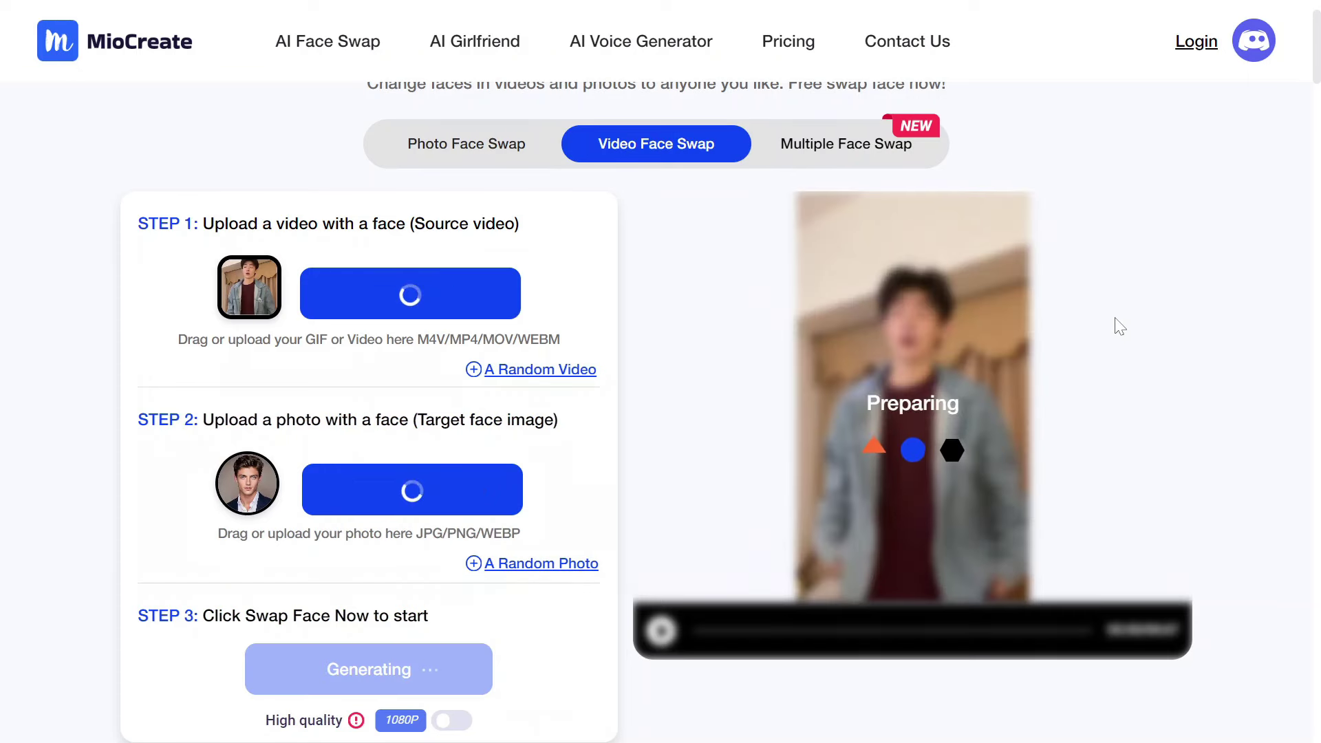